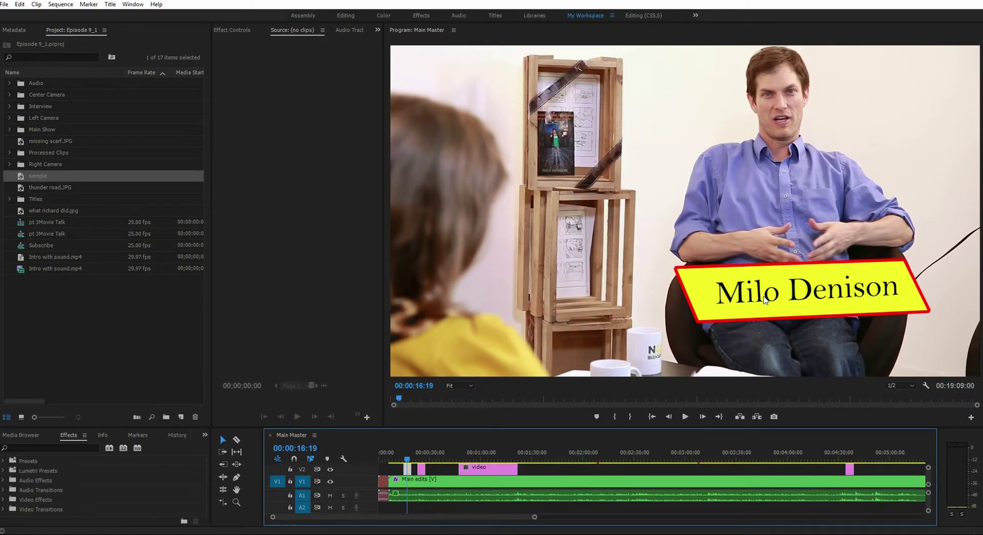
# - Create a new default still title named 'sample'
pyautogui.click(138, 331)
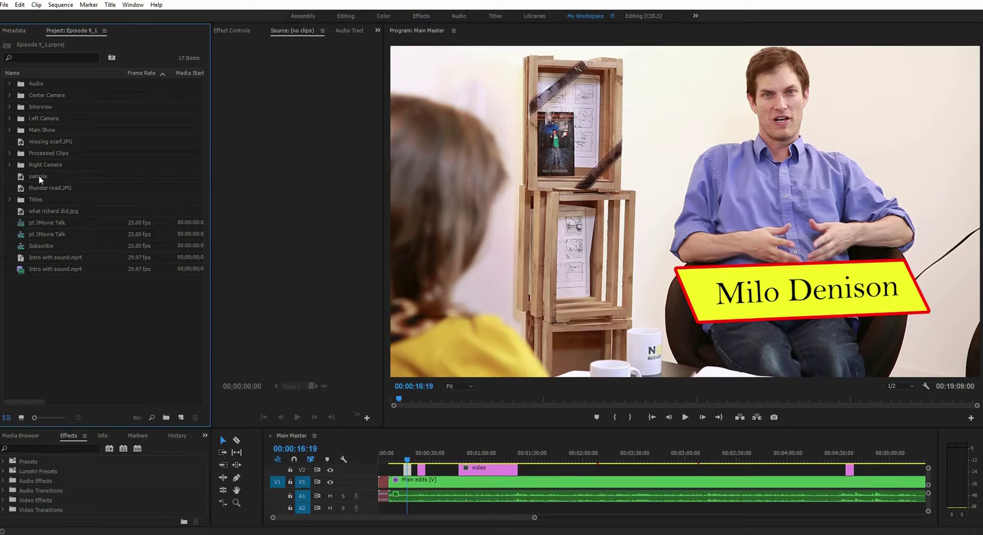
pyautogui.click(110, 5)
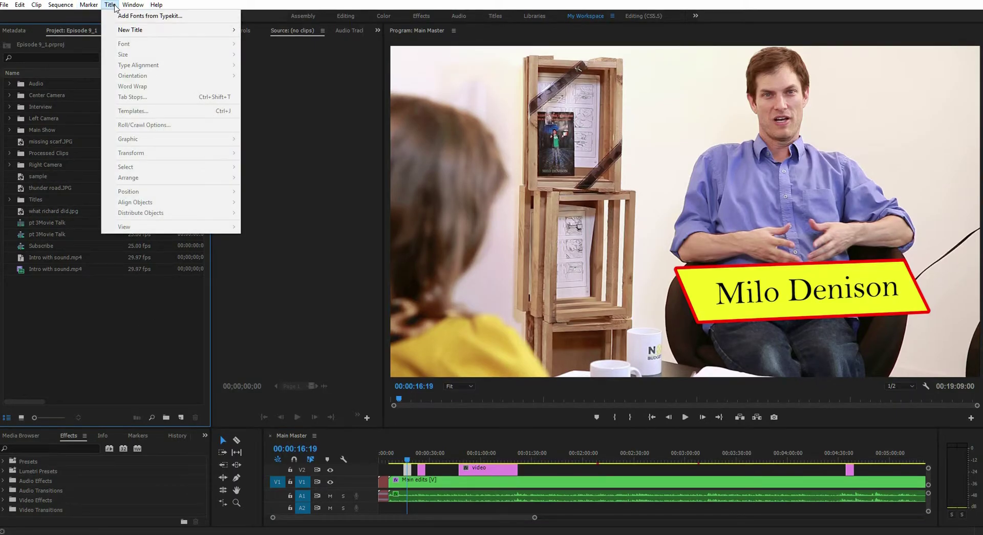
pyautogui.moveTo(135, 29)
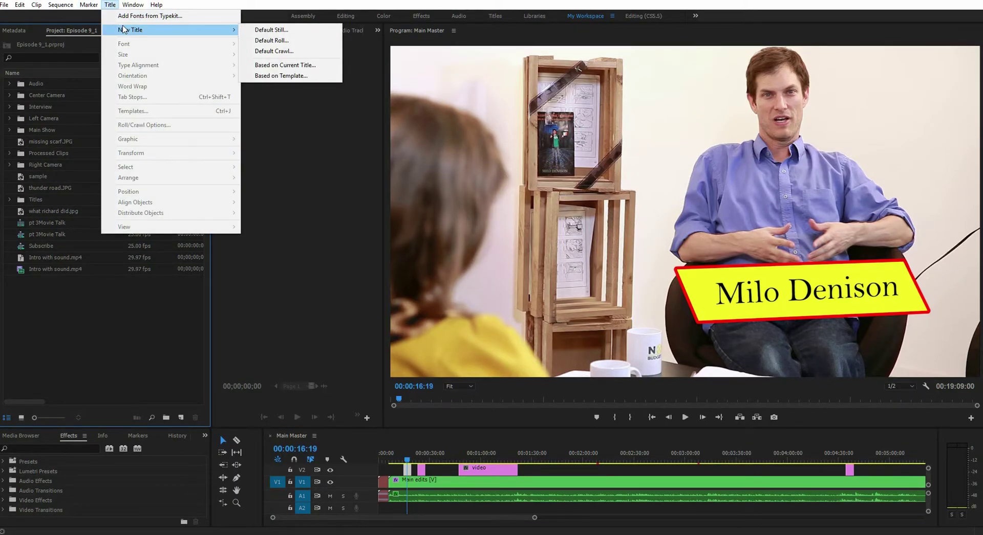
pyautogui.click(270, 31)
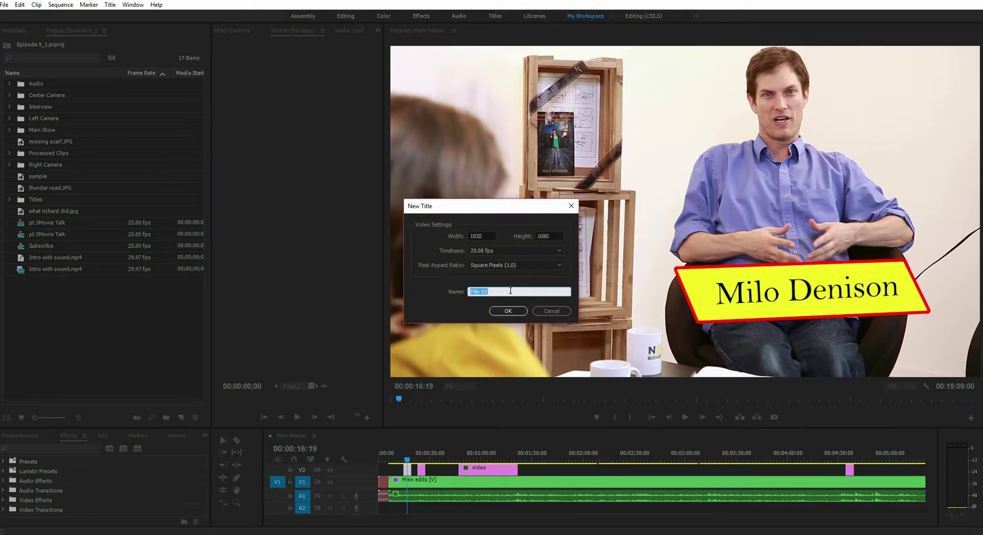
pyautogui.write('sample')
pyautogui.click(508, 311)
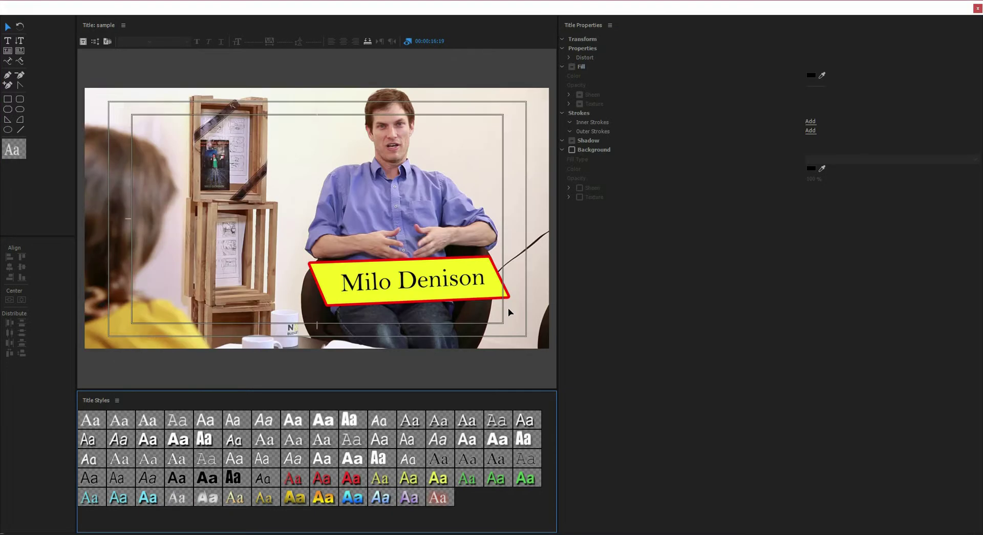
# - Show the couch interview shot at 00:13:54:13 behind the title
pyautogui.doubleClick(836, 11)
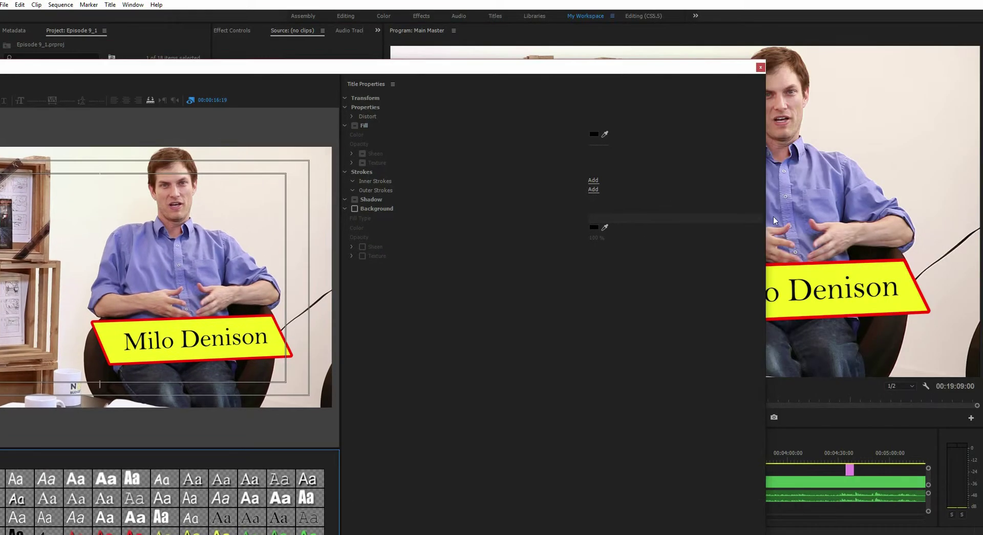
pyautogui.click(779, 405)
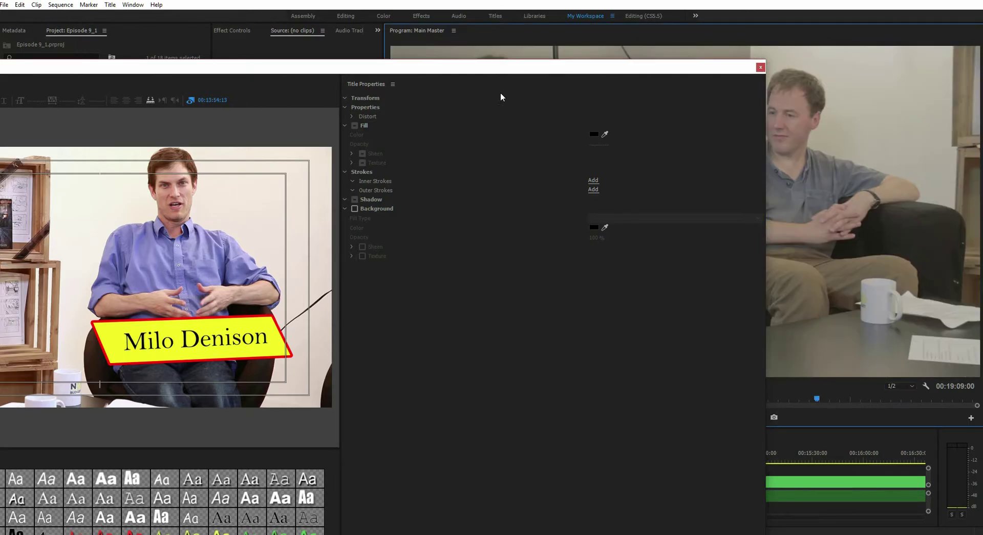
pyautogui.moveTo(502, 67); pyautogui.dragTo(701, 0)
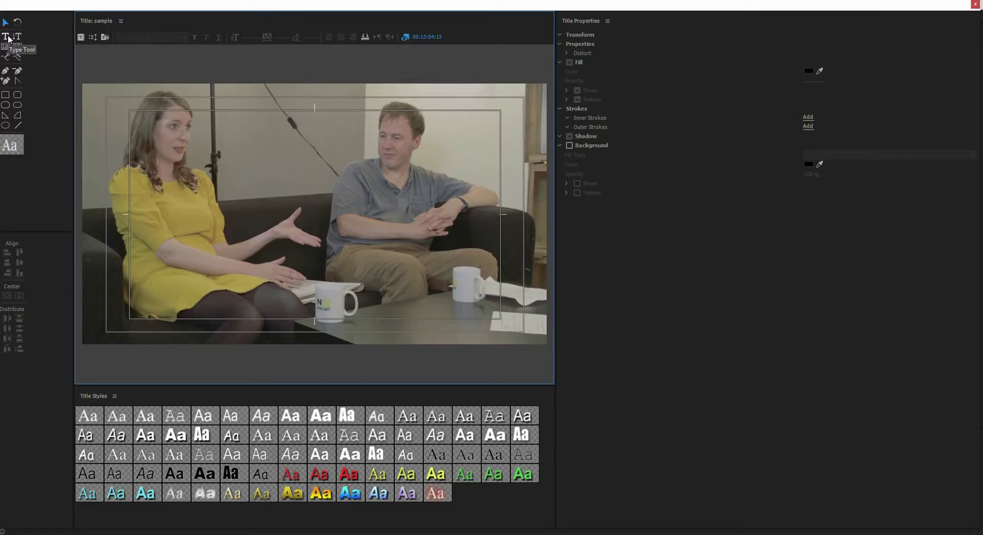
# - Draw a closed four-corner parallelogram with the Pen tool and nudge its top-right corner
pyautogui.click(6, 71)
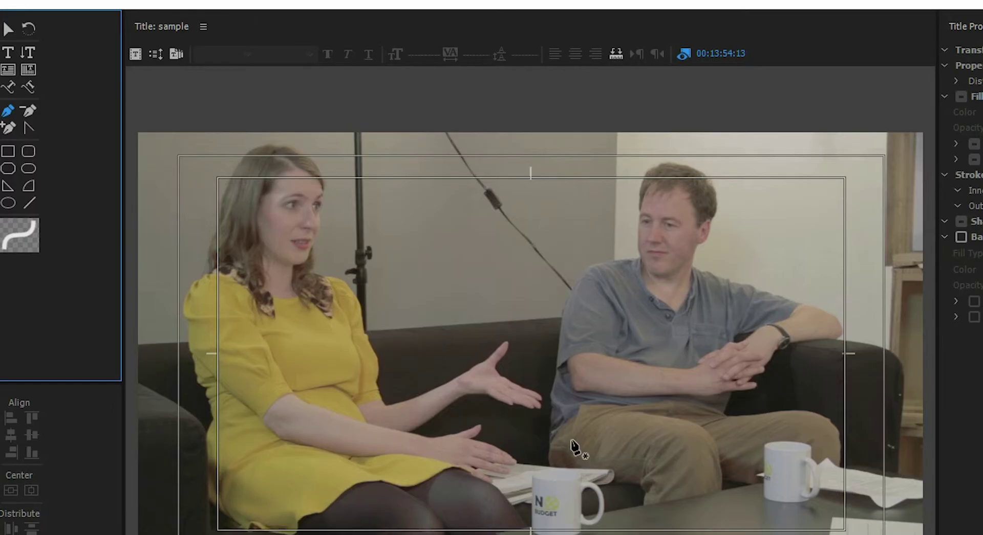
pyautogui.click(8, 151)
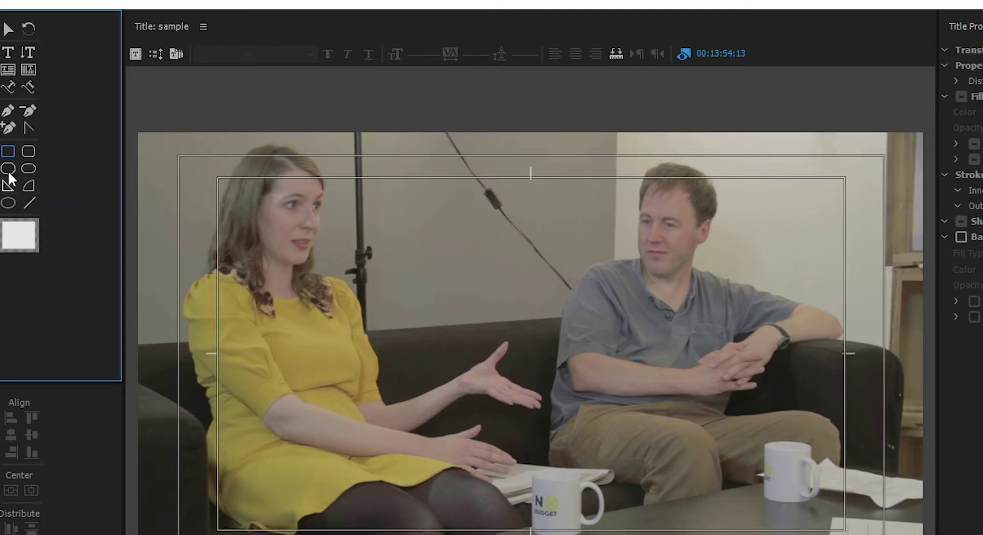
pyautogui.click(8, 113)
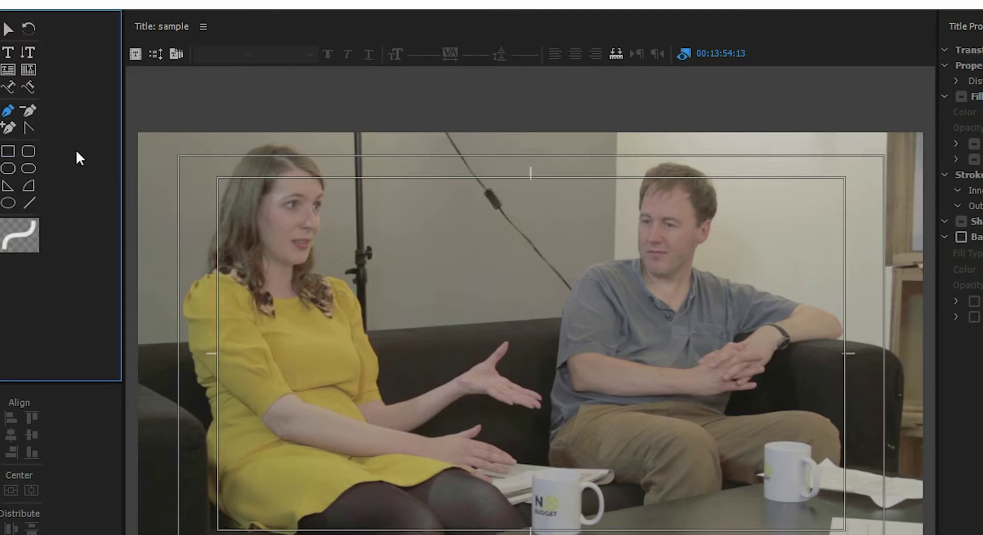
pyautogui.click(560, 433)
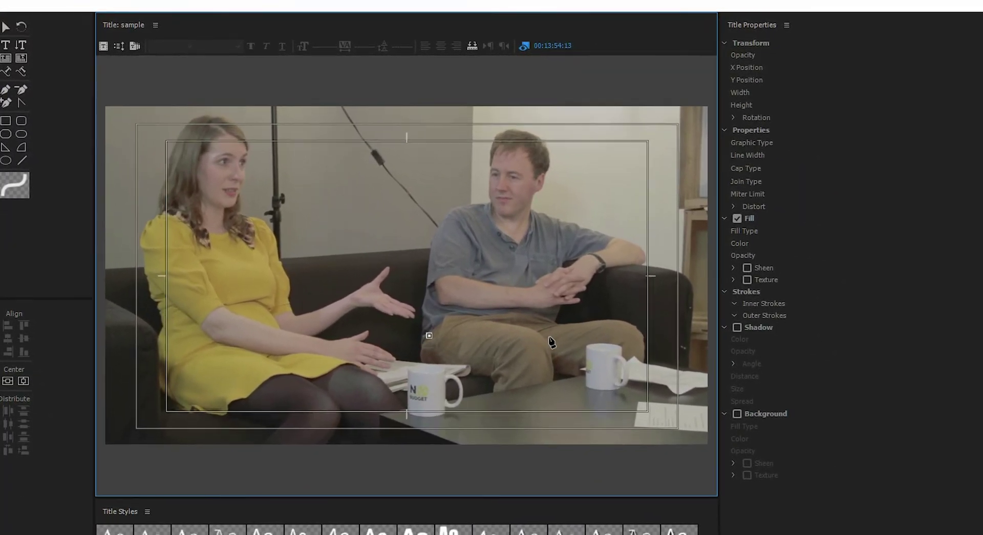
pyautogui.click(550, 336)
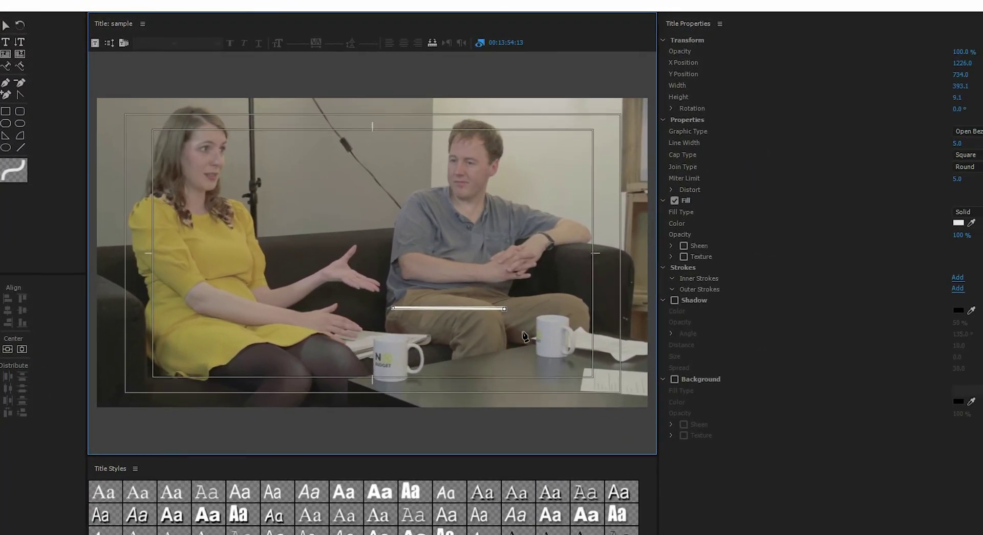
pyautogui.click(466, 305)
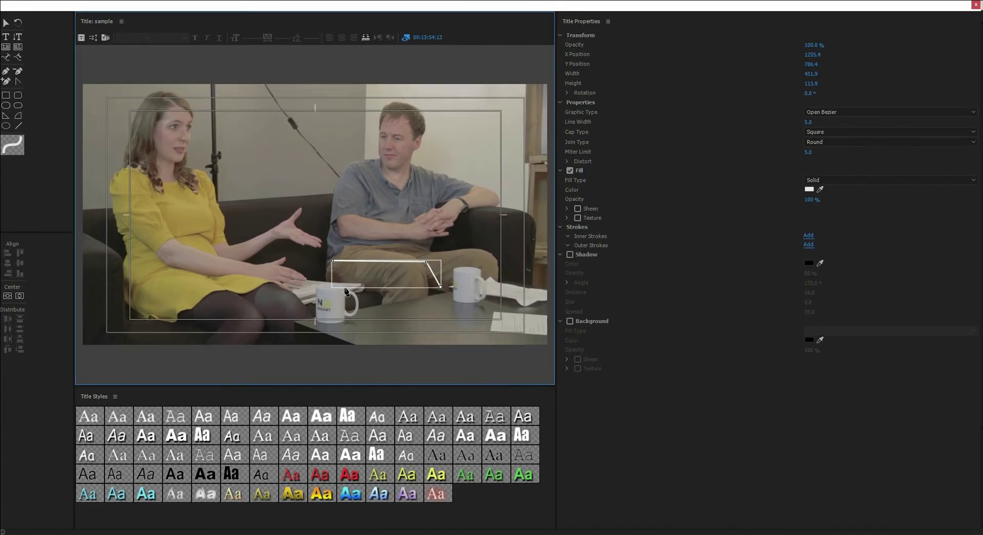
pyautogui.click(362, 305)
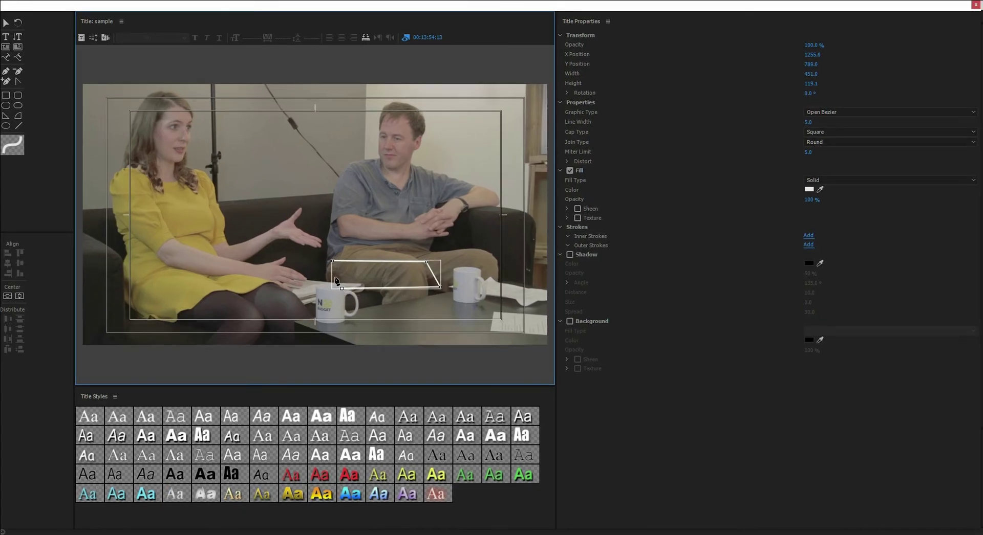
pyautogui.click(332, 262)
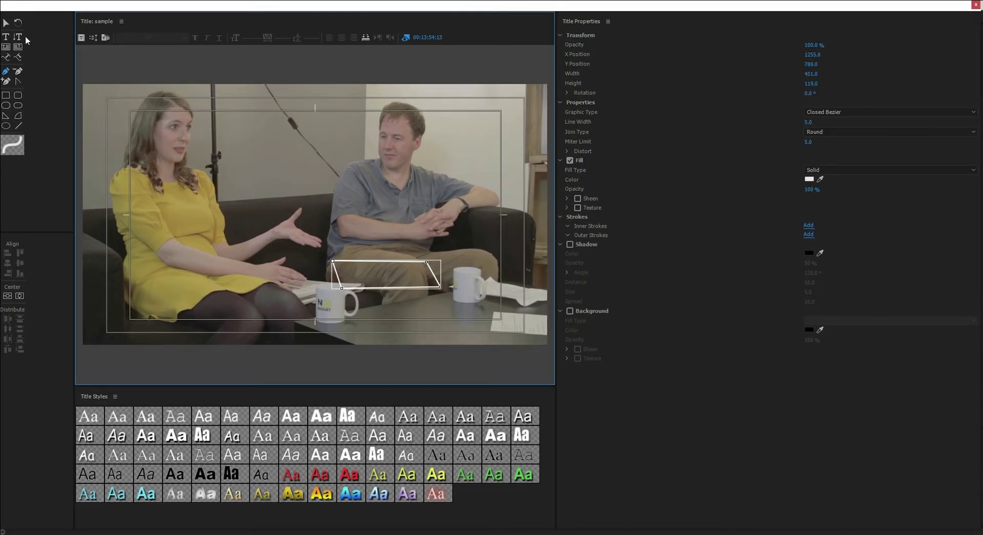
pyautogui.moveTo(426, 262); pyautogui.dragTo(428, 262)
# - Make the shape a solid white Filled Bezier and enlarge it to 582 by 158
pyautogui.click(5, 24)
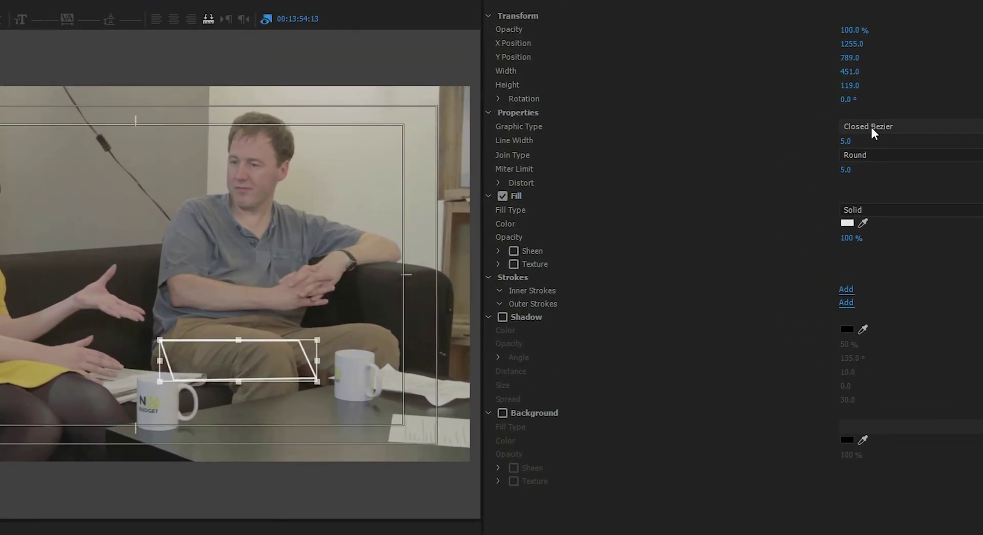
pyautogui.click(872, 129)
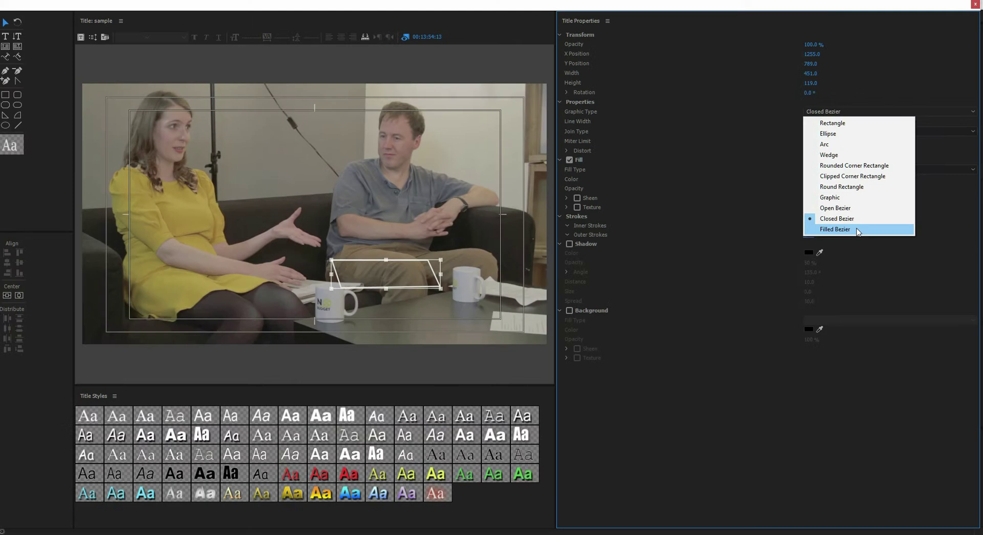
pyautogui.click(857, 232)
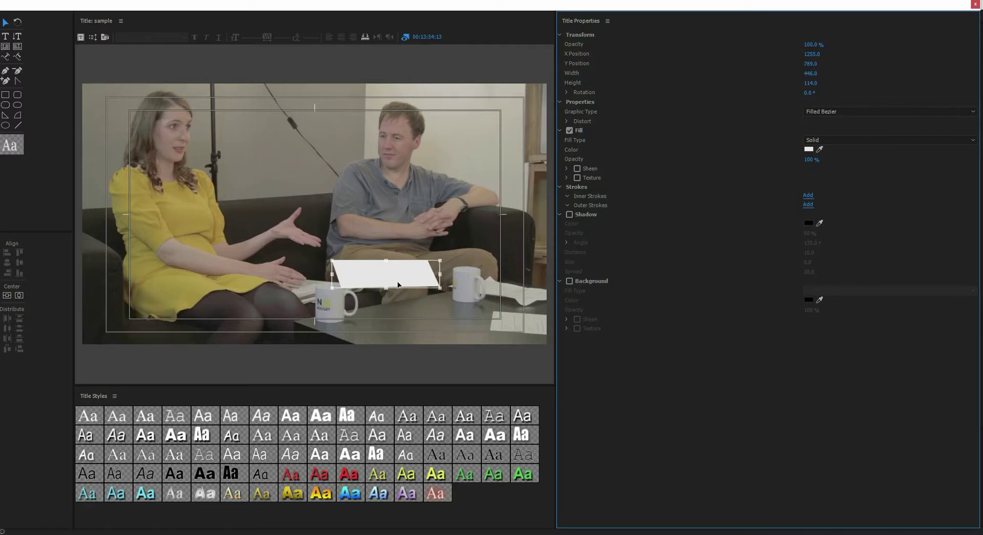
pyautogui.moveTo(440, 288); pyautogui.dragTo(471, 300)
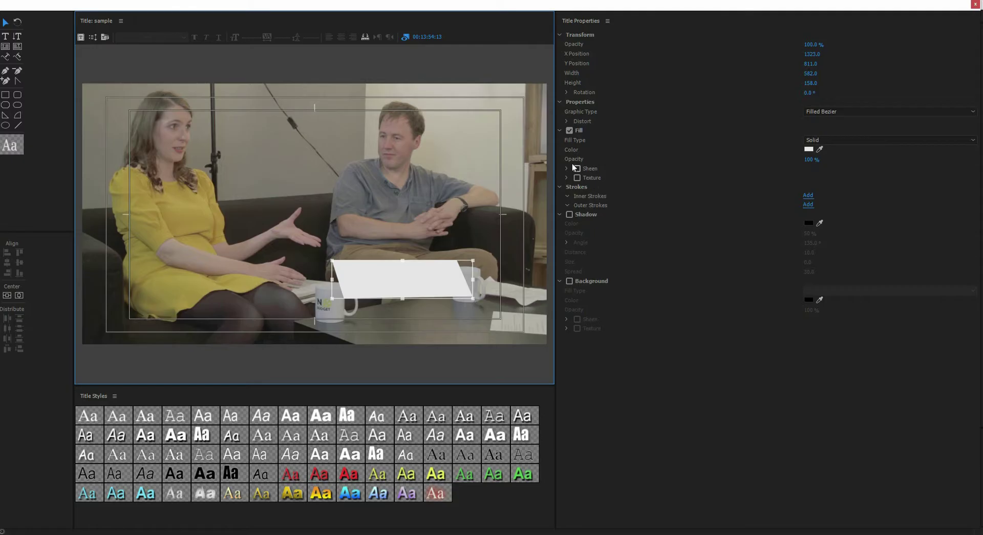
# - Fill the shape pale yellow (EDF68A), nudge it down and widen it to 646 by 158
pyautogui.click(808, 150)
pyautogui.moveTo(481, 195)
pyautogui.mouseDown()
pyautogui.moveTo(718, 182)
pyautogui.moveTo(484, 200)
pyautogui.mouseUp()
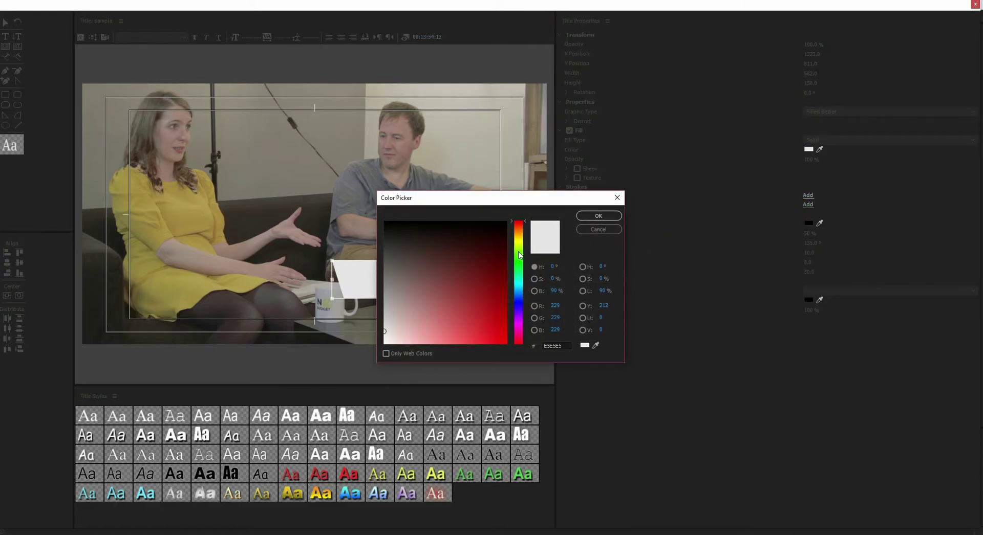
pyautogui.moveTo(518, 252); pyautogui.dragTo(518, 243)
pyautogui.moveTo(470, 321)
pyautogui.mouseDown()
pyautogui.moveTo(451, 323)
pyautogui.moveTo(440, 342)
pyautogui.mouseUp()
pyautogui.click(597, 215)
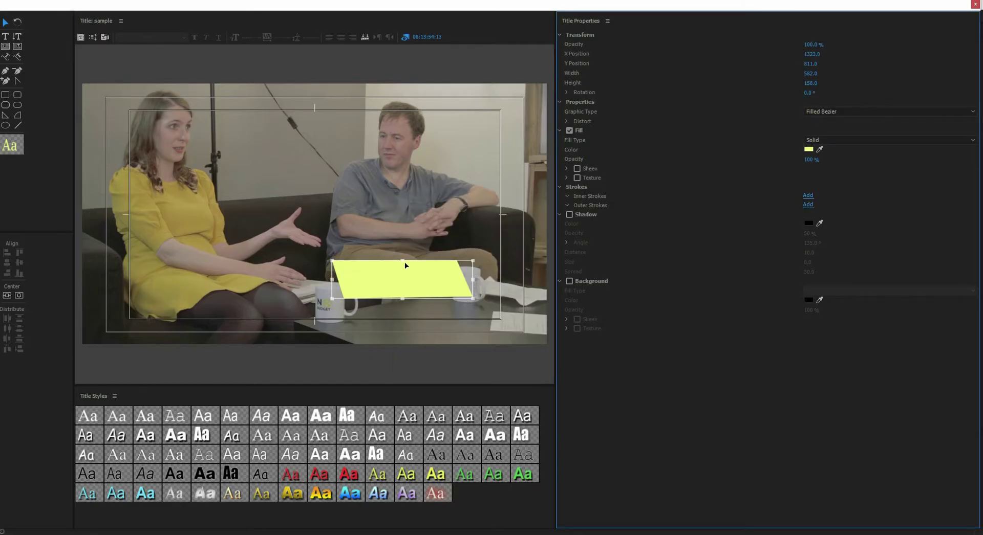
pyautogui.moveTo(401, 261); pyautogui.dragTo(401, 265)
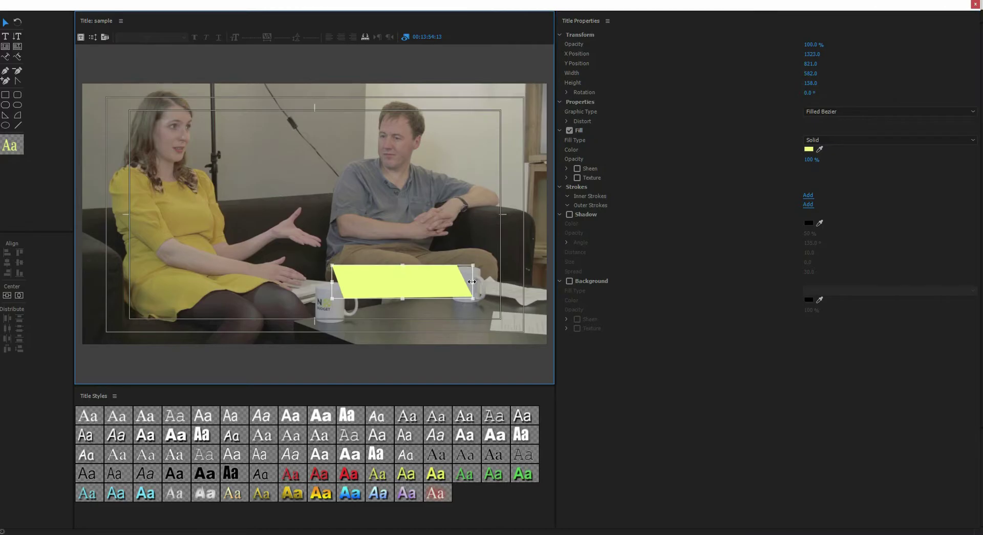
pyautogui.moveTo(471, 282); pyautogui.dragTo(488, 281)
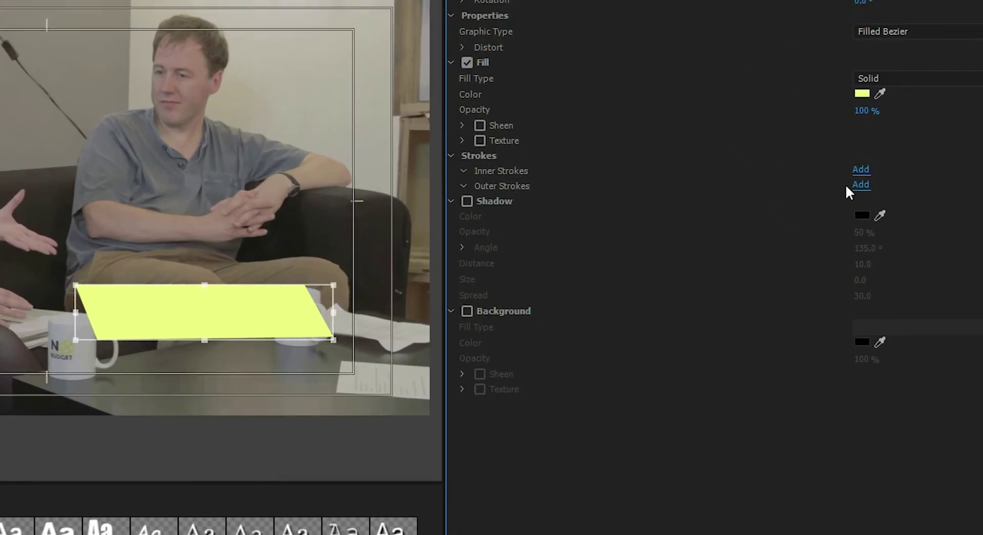
# - Add a red Edge-type outer stroke of size 10 to the yellow parallelogram
pyautogui.click(860, 186)
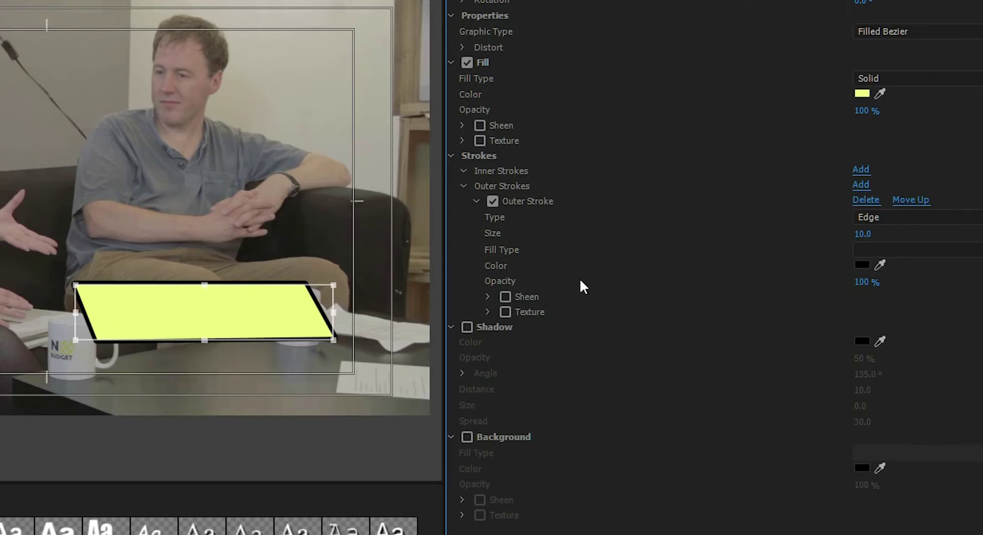
pyautogui.click(861, 265)
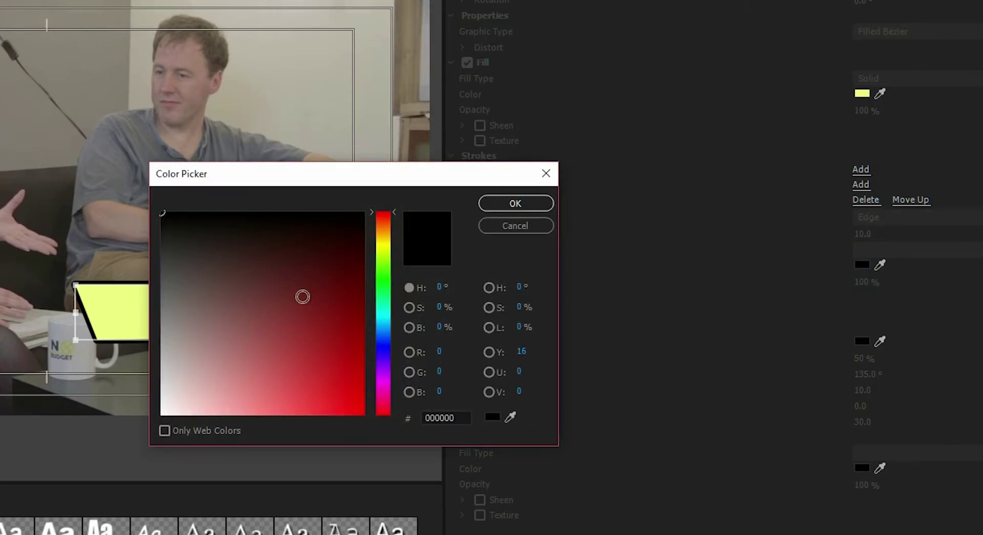
pyautogui.click(346, 412)
pyautogui.click(333, 407)
pyautogui.click(356, 413)
pyautogui.click(514, 206)
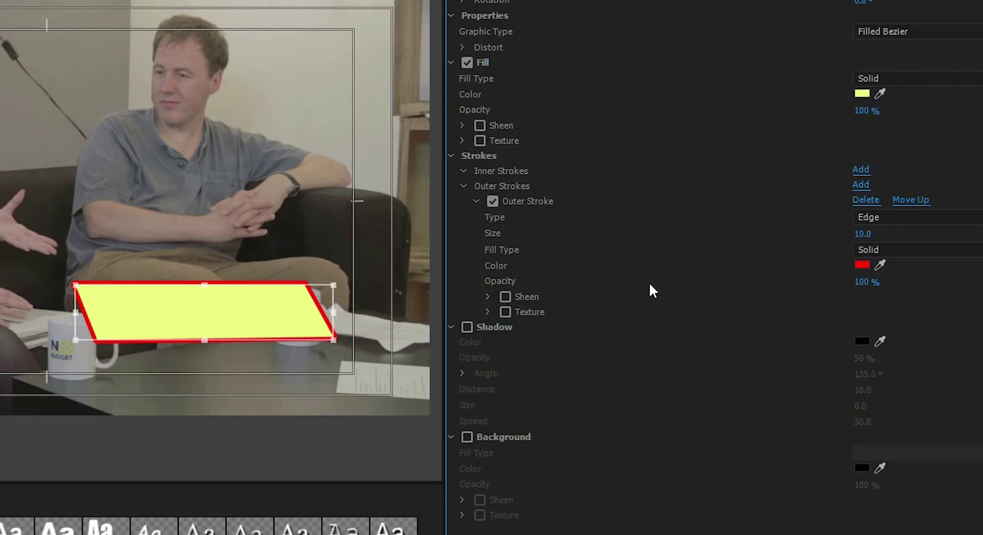
# - Try a drop shadow and an inner stroke, then remove both from the shape
pyautogui.click(466, 326)
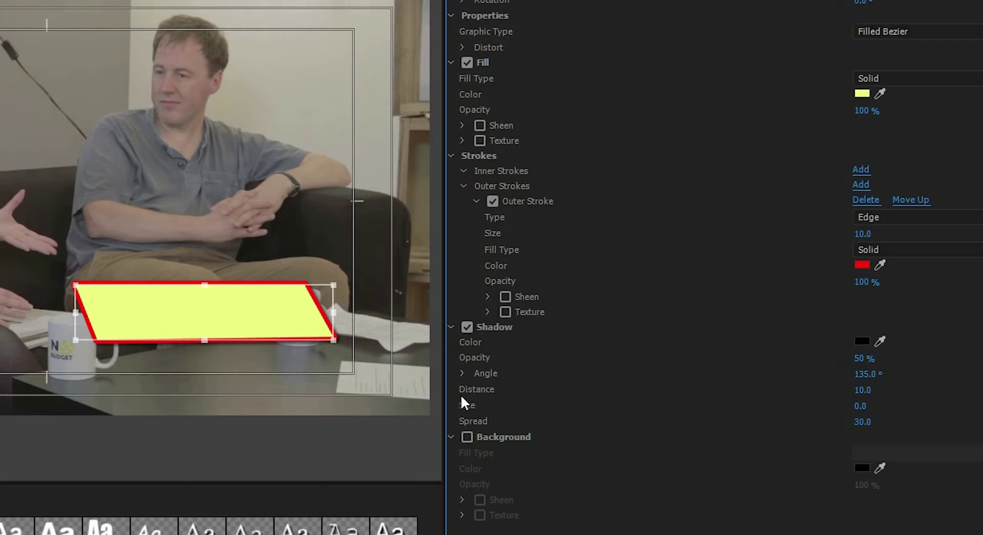
pyautogui.moveTo(853, 392)
pyautogui.mouseDown()
pyautogui.moveTo(886, 392)
pyautogui.moveTo(870, 392)
pyautogui.mouseUp()
pyautogui.click(467, 326)
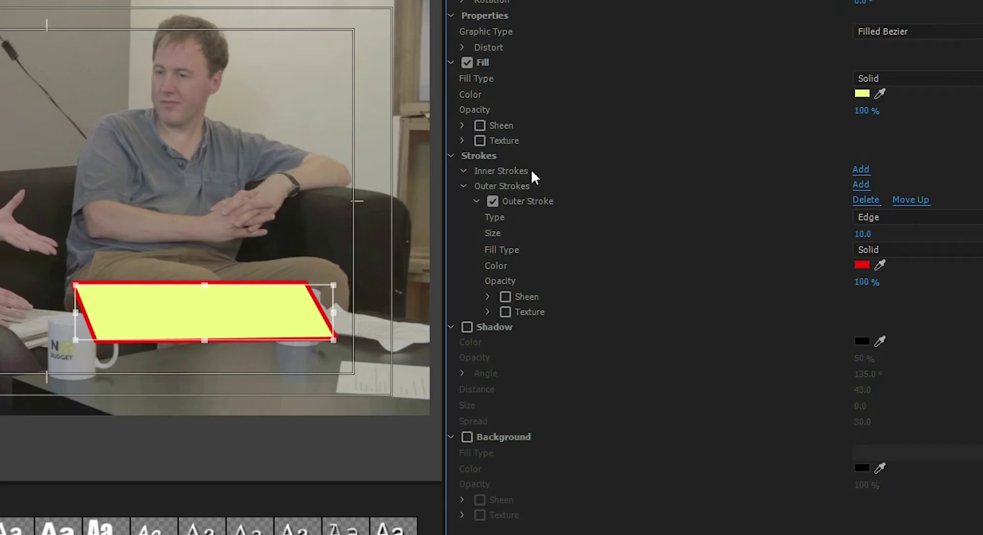
pyautogui.click(861, 170)
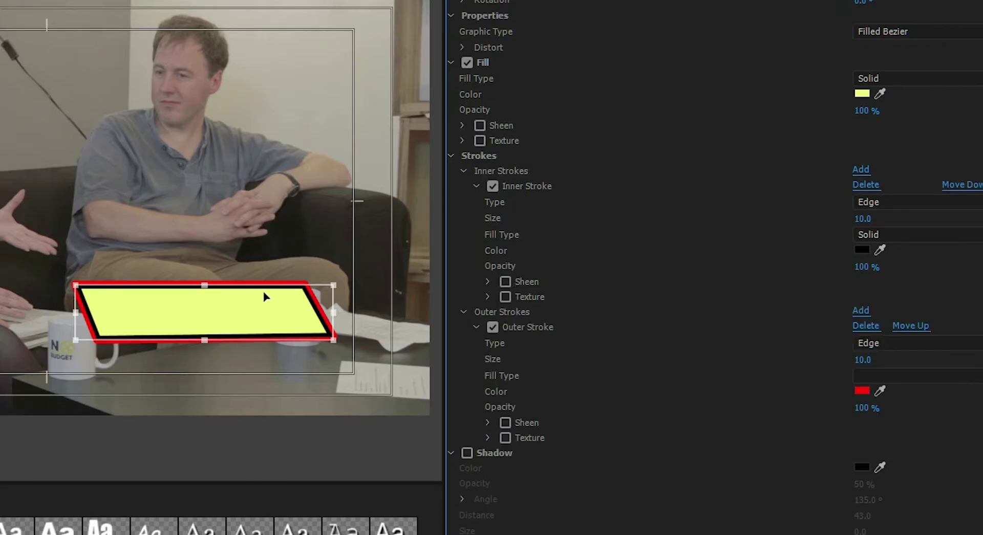
pyautogui.click(865, 185)
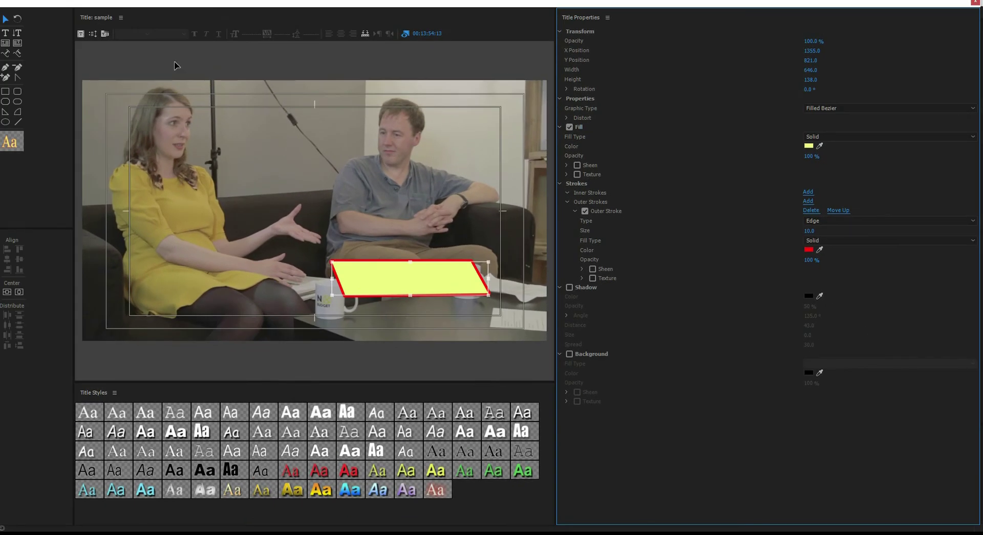
# - Type 'Sample Name' on the shape and try the Impact, Arial Black and Arial Bold styles
pyautogui.click(5, 32)
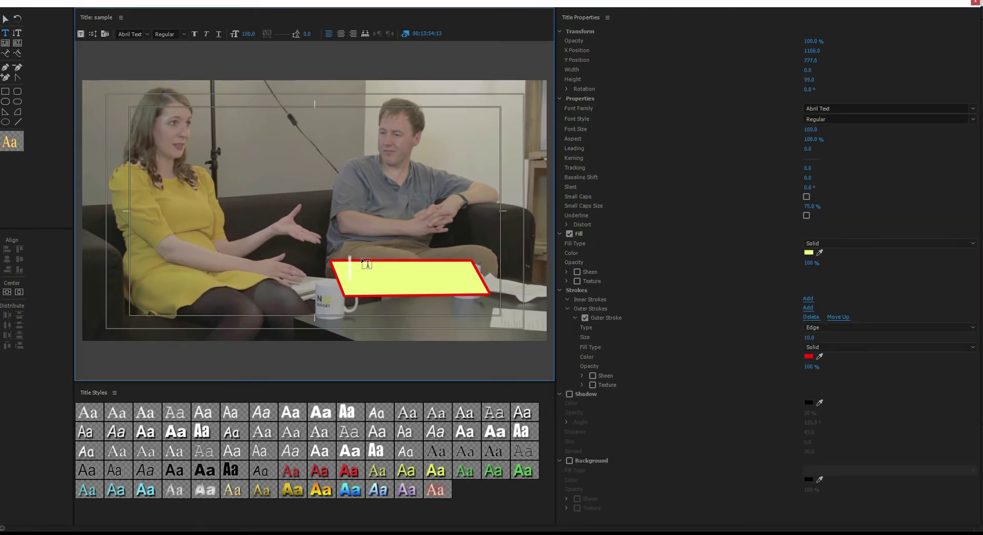
pyautogui.write('Sa')
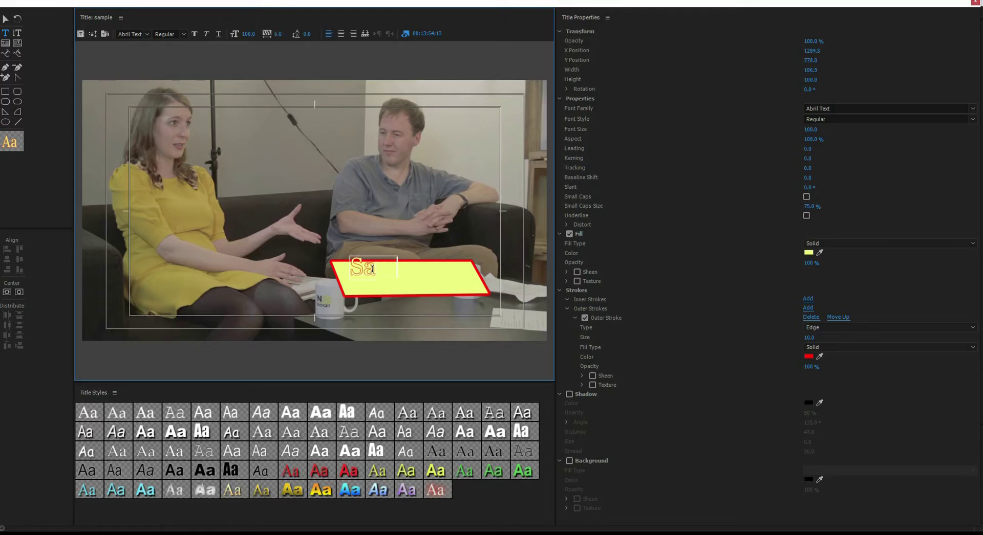
pyautogui.write('mple Name')
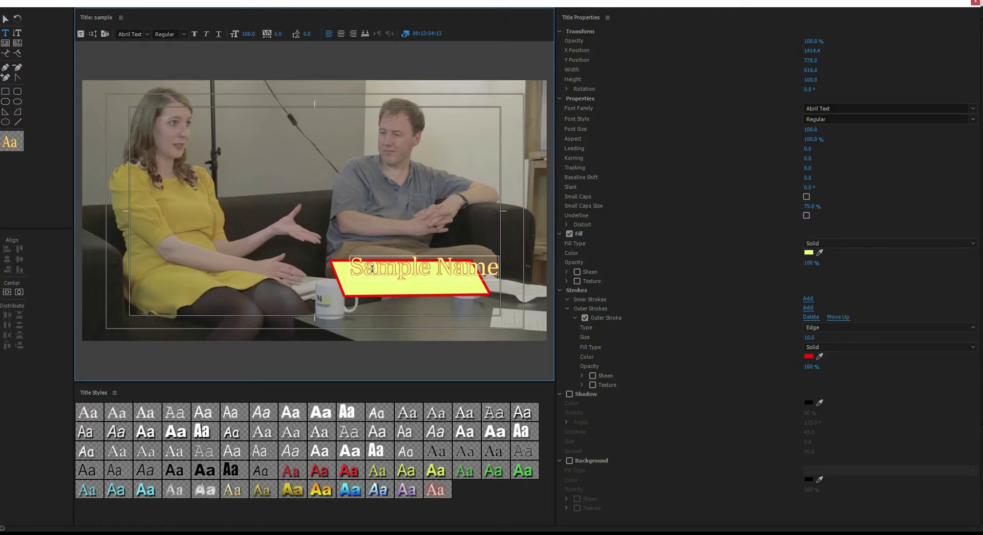
pyautogui.doubleClick(372, 269)
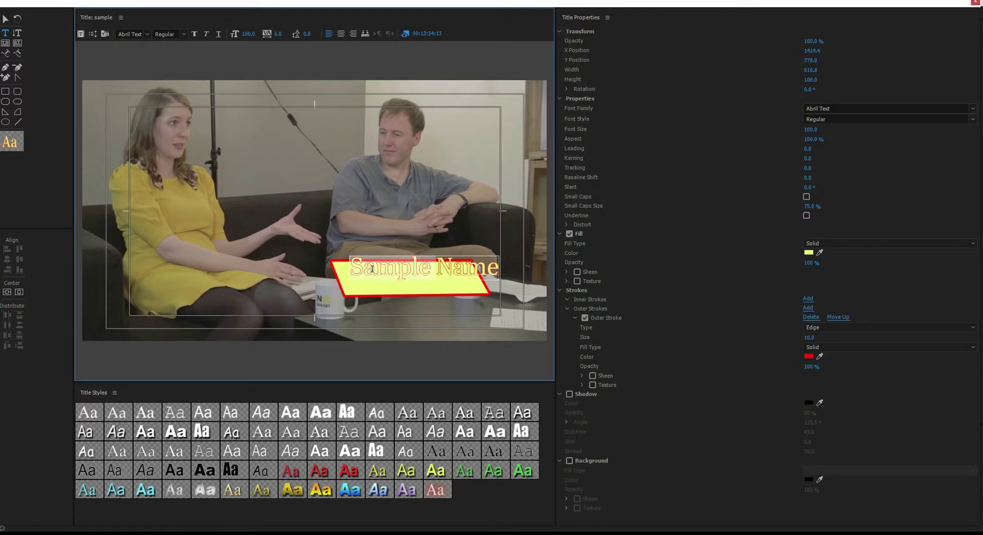
pyautogui.hotkey('ctrl', 'a')
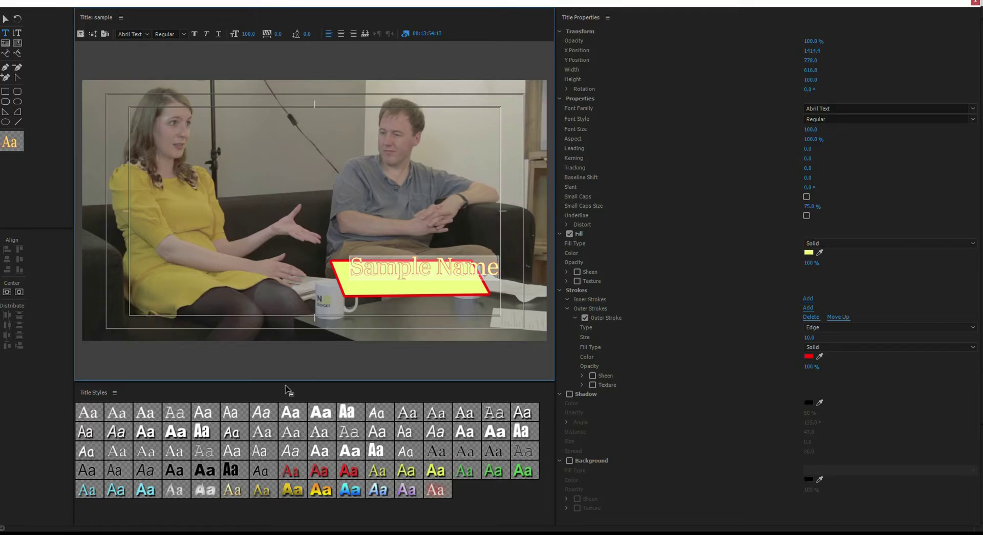
pyautogui.click(234, 470)
pyautogui.click(210, 470)
pyautogui.click(175, 470)
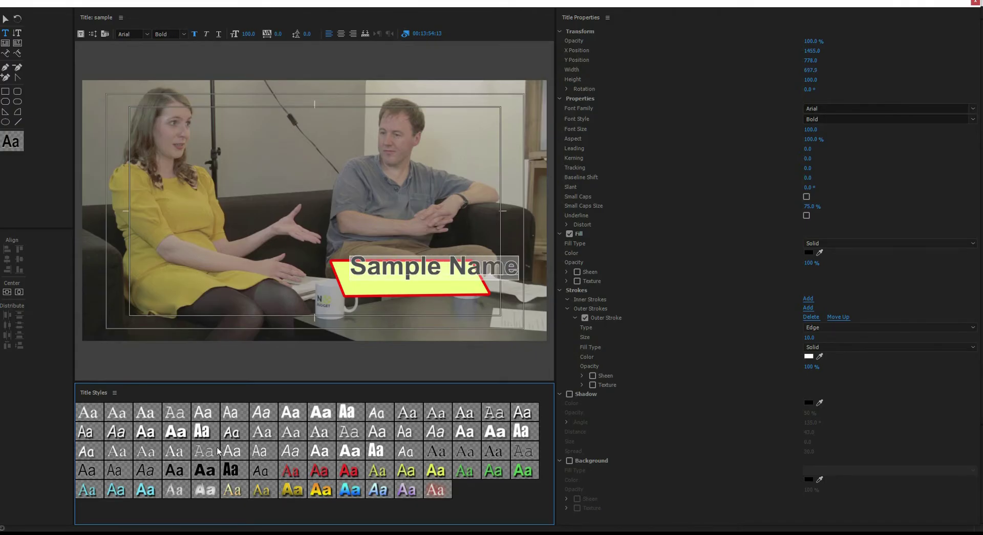
# - Remove the text outline, set the font to Bell MT and keep the fill black
pyautogui.click(569, 234)
pyautogui.click(569, 234)
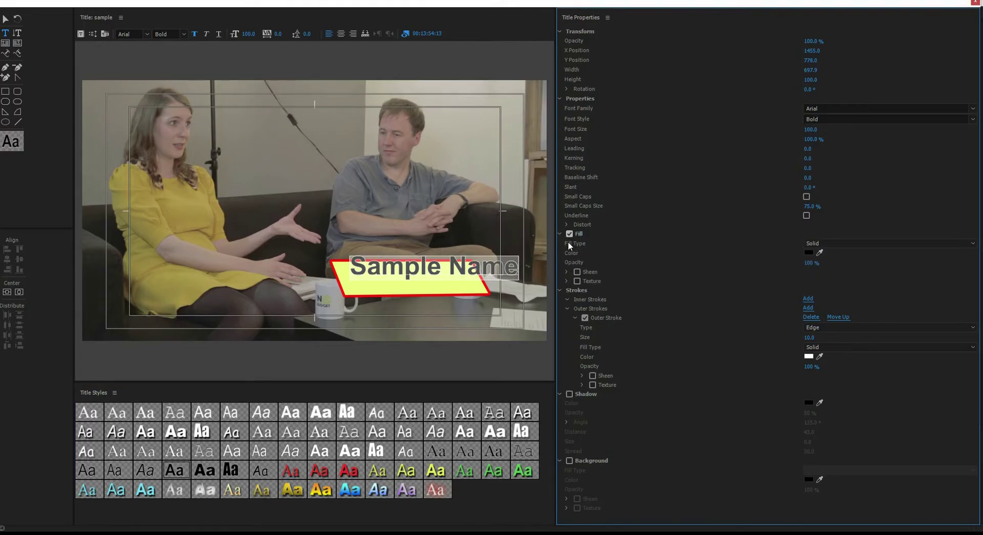
pyautogui.click(584, 318)
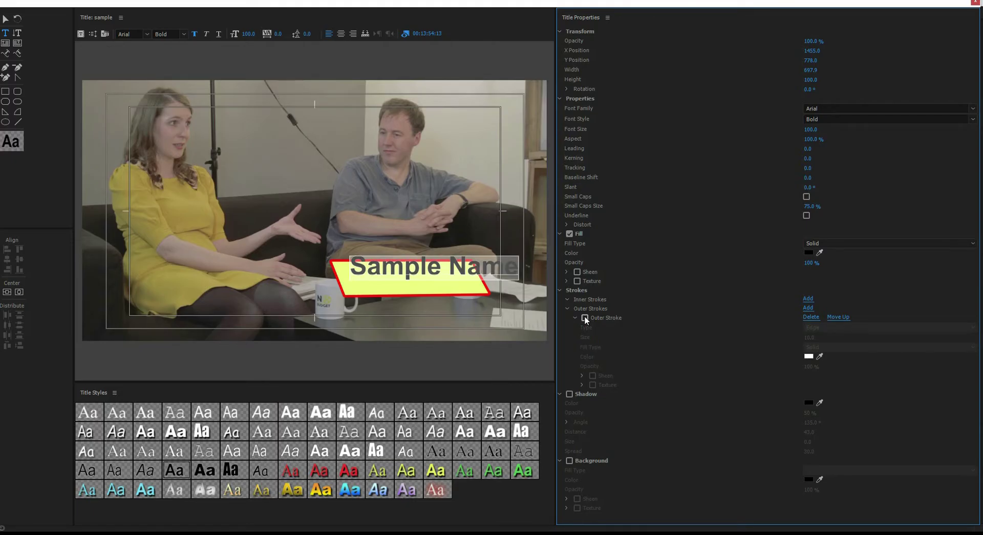
pyautogui.click(815, 108)
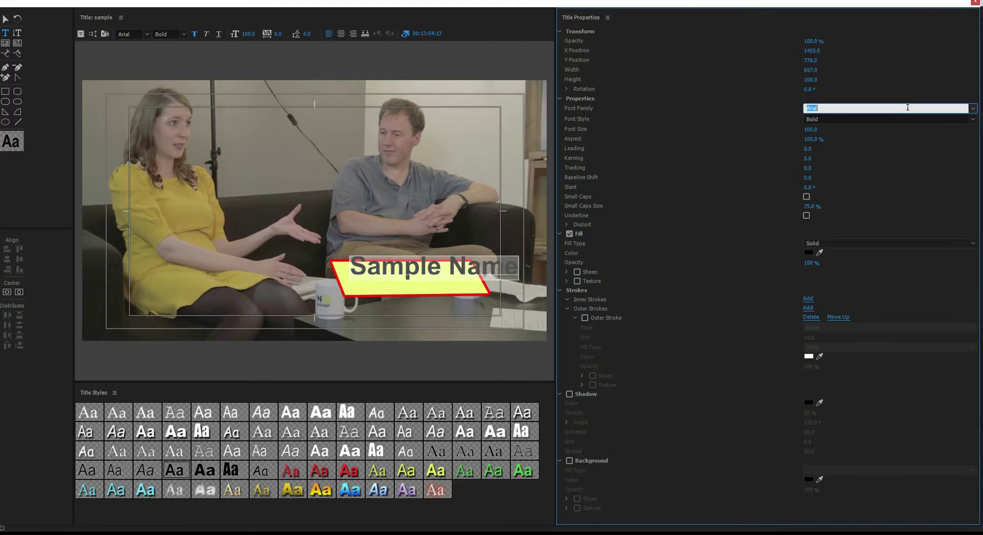
pyautogui.click(972, 109)
pyautogui.click(972, 109)
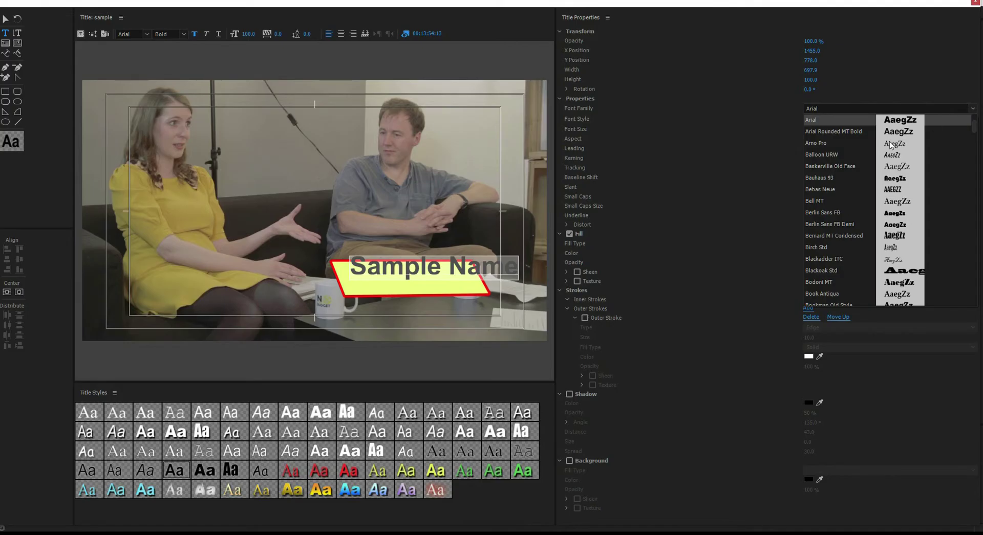
pyautogui.click(822, 201)
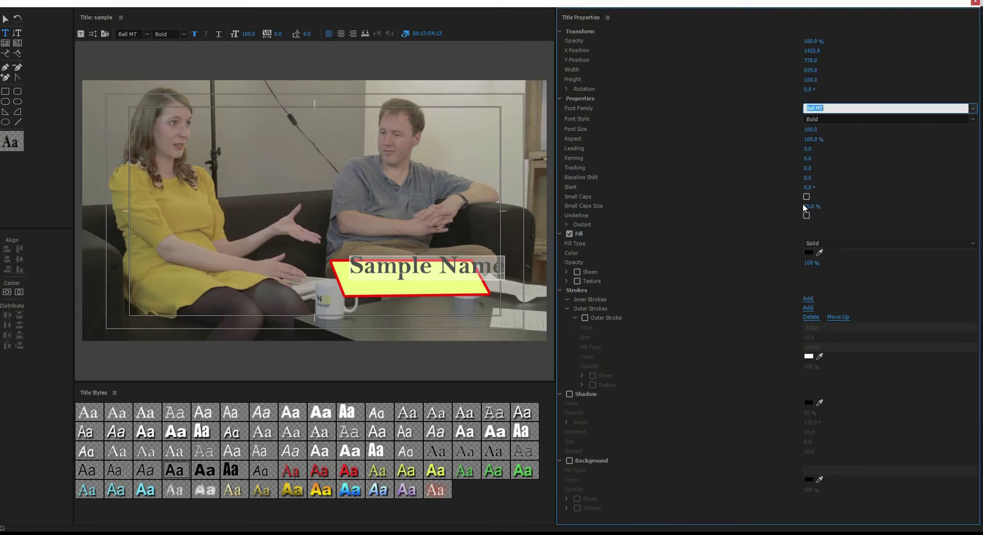
pyautogui.click(809, 253)
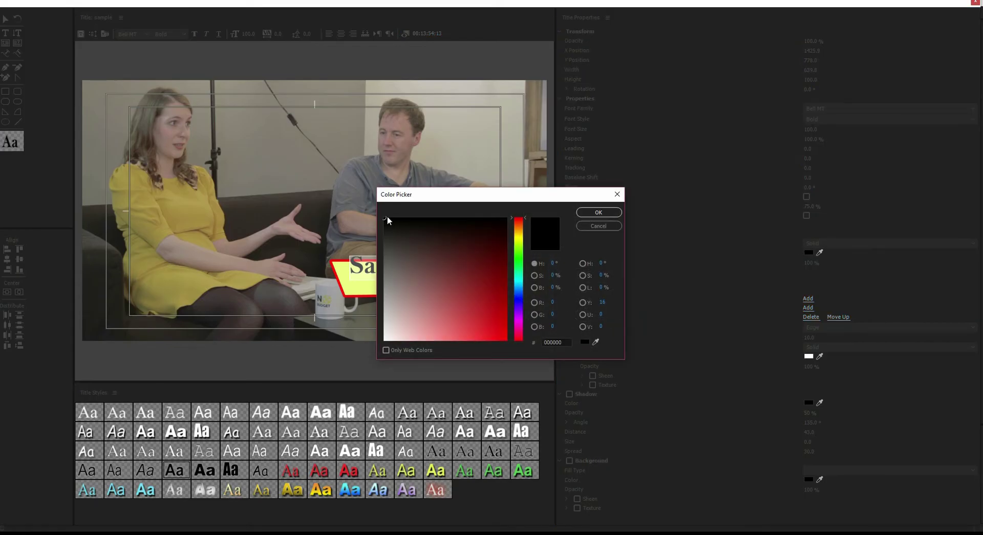
pyautogui.click(598, 213)
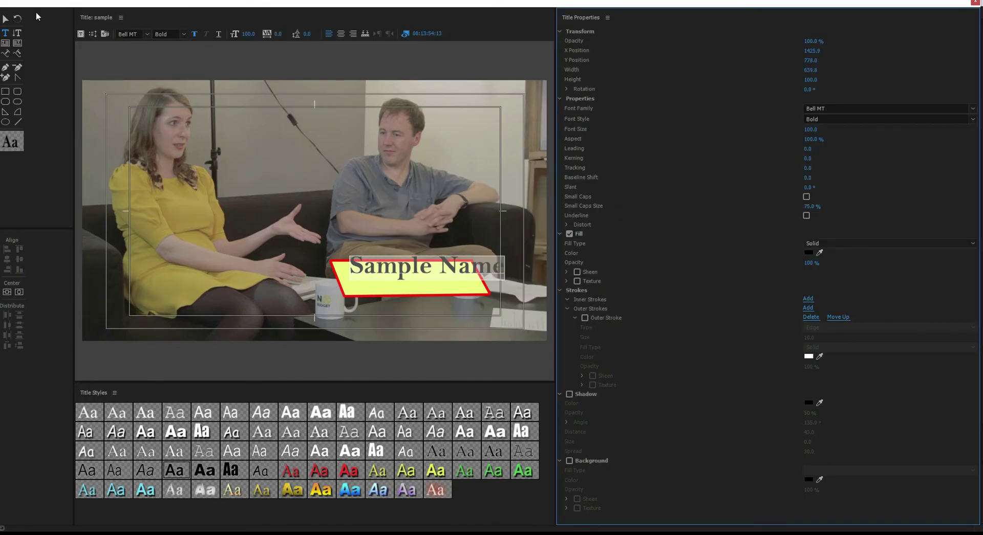
# - Enlarge and reposition the yellow bar, then set Sample Name back onto it
pyautogui.click(5, 21)
pyautogui.moveTo(410, 270); pyautogui.dragTo(400, 281)
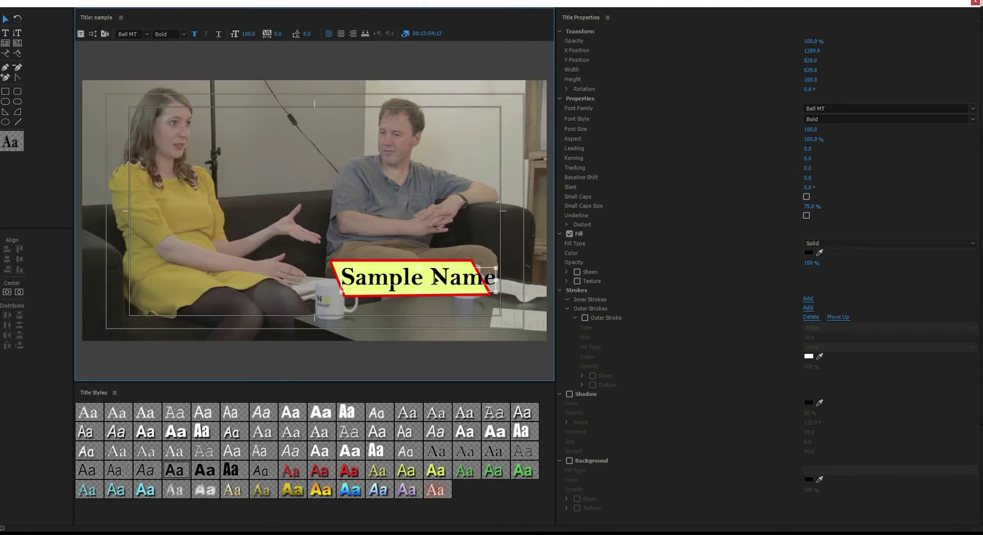
pyautogui.moveTo(392, 279); pyautogui.dragTo(381, 231)
pyautogui.click(406, 288)
pyautogui.moveTo(489, 296); pyautogui.dragTo(517, 302)
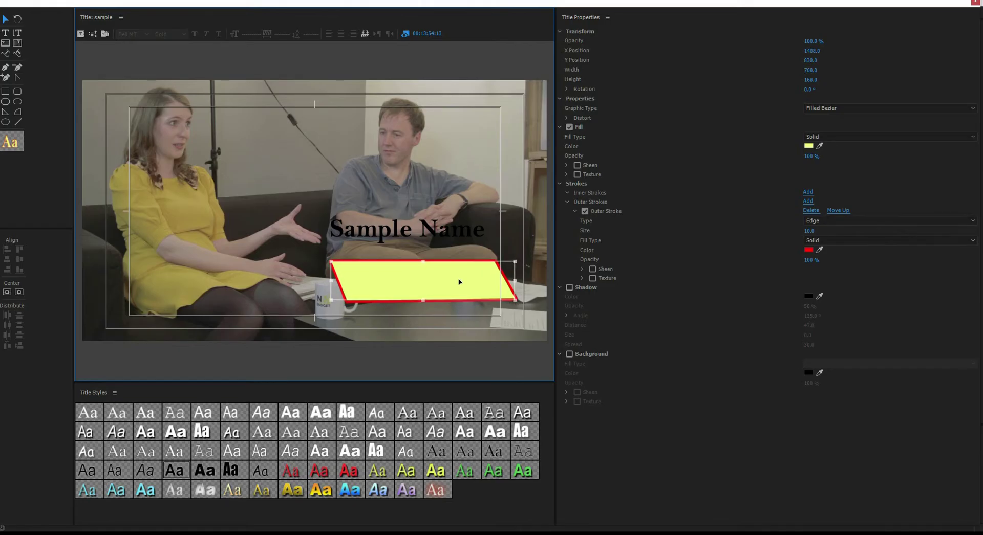
pyautogui.moveTo(459, 280); pyautogui.dragTo(443, 277)
pyautogui.click(410, 227)
pyautogui.moveTo(409, 226); pyautogui.dragTo(403, 271)
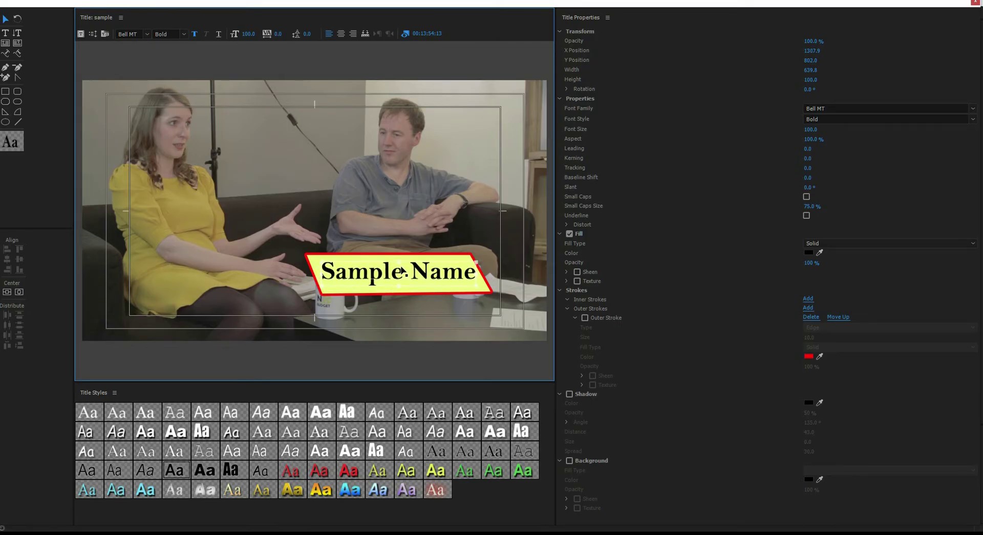
pyautogui.click(489, 295)
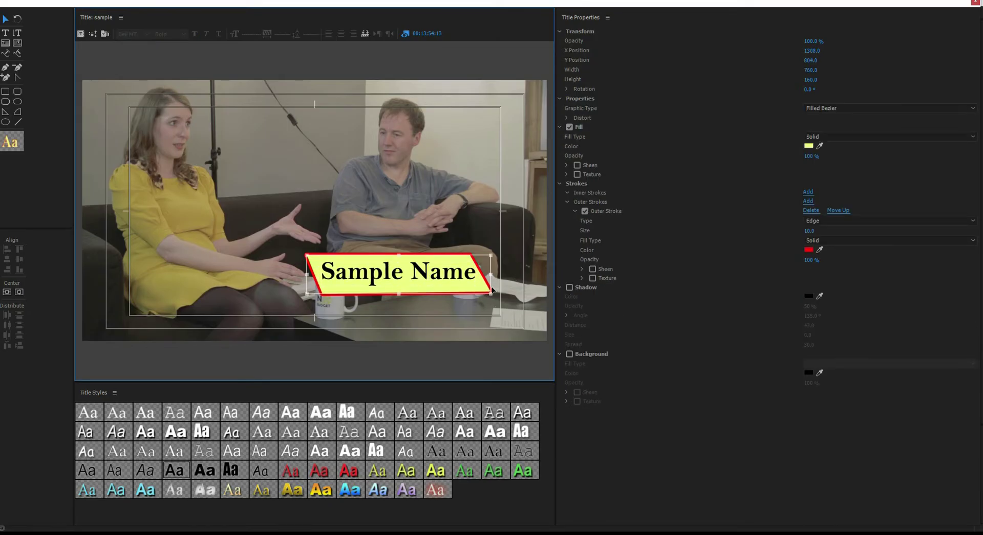
pyautogui.moveTo(491, 275); pyautogui.dragTo(464, 274)
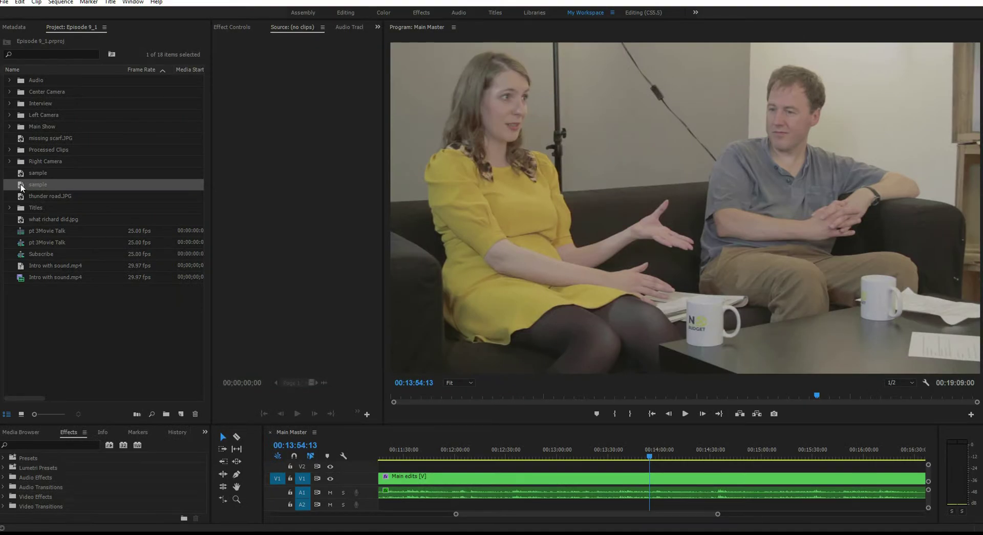
# - Place the sample title on track V2 at the playhead and shrink the Program monitor
pyautogui.click(21, 184)
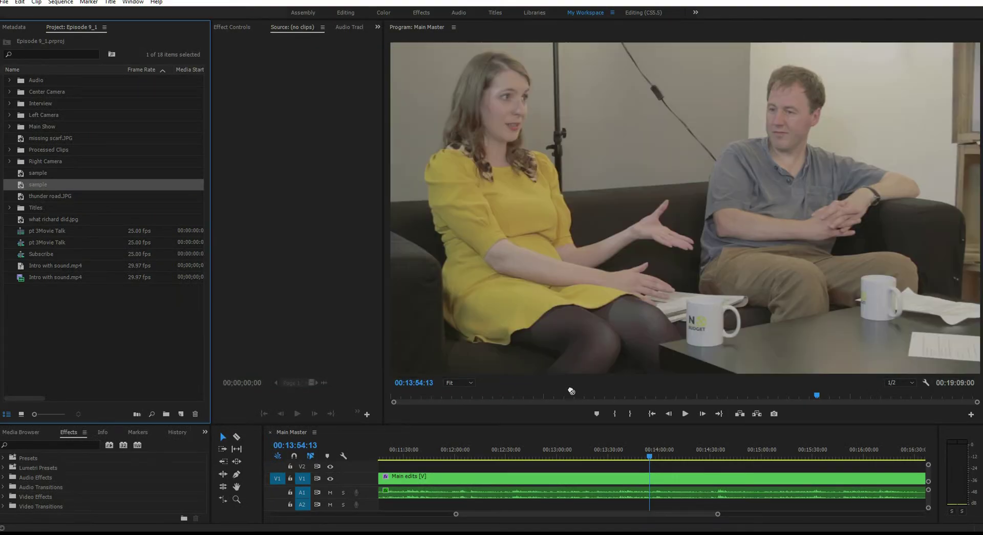
pyautogui.moveTo(648, 463); pyautogui.dragTo(649, 466)
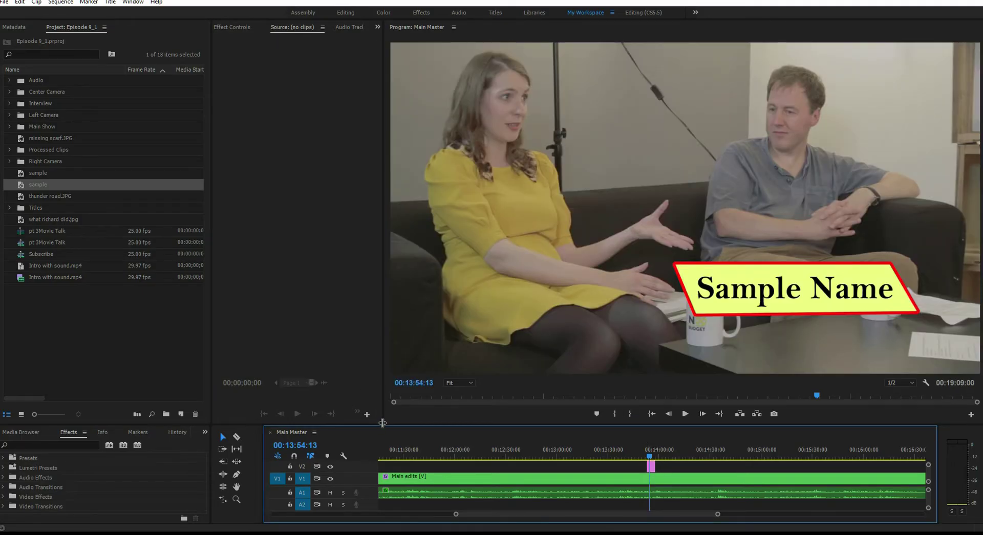
pyautogui.moveTo(383, 422); pyautogui.dragTo(520, 285)
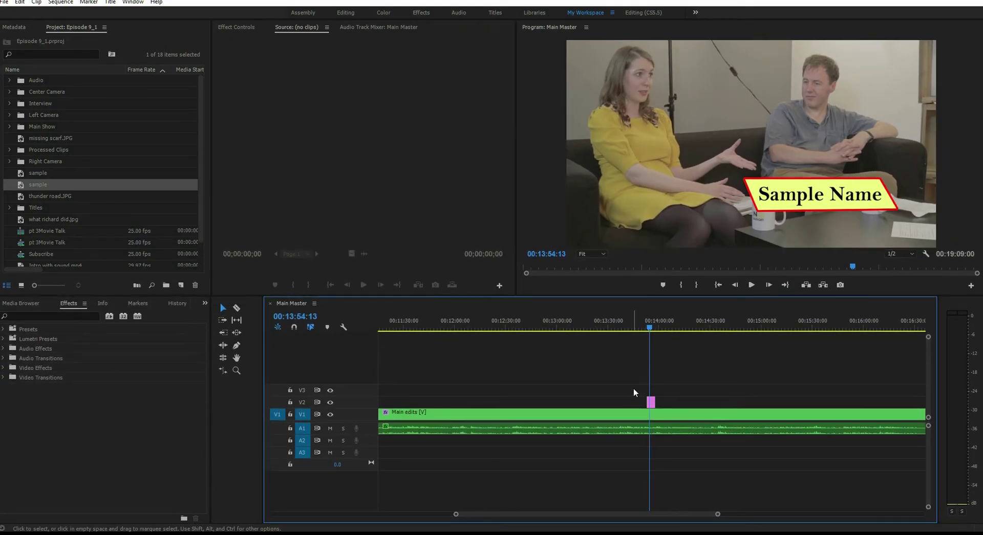
# - Shift the title clip to start near 00:13:49 and scrub to preview it over the interview
pyautogui.moveTo(647, 402); pyautogui.dragTo(642, 402)
pyautogui.moveTo(648, 326); pyautogui.dragTo(636, 326)
pyautogui.moveTo(648, 402); pyautogui.dragTo(641, 402)
pyautogui.click(637, 326)
pyautogui.moveTo(637, 326); pyautogui.dragTo(641, 325)
pyautogui.moveTo(643, 401)
pyautogui.mouseDown()
pyautogui.moveTo(671, 402)
pyautogui.moveTo(648, 402)
pyautogui.mouseUp()
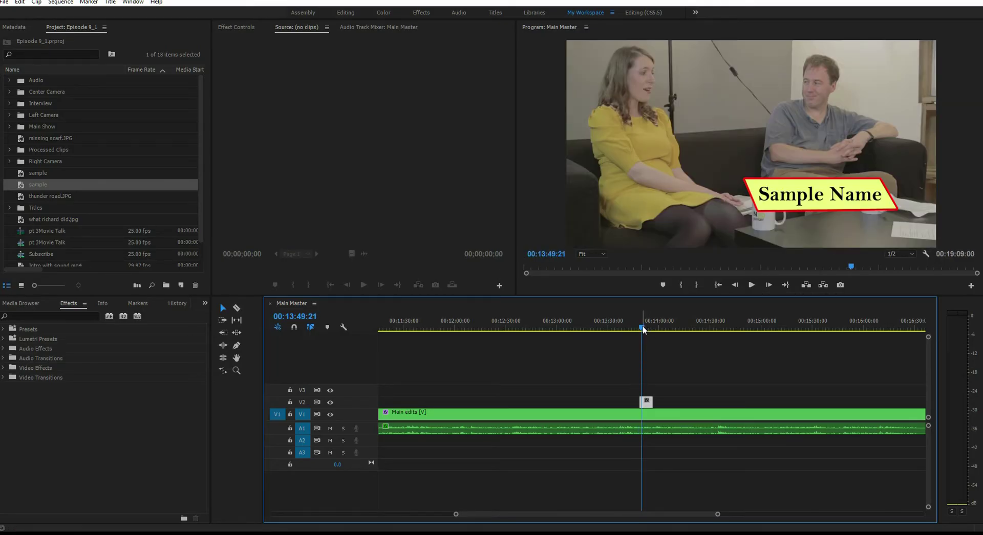
pyautogui.moveTo(644, 329); pyautogui.dragTo(643, 328)
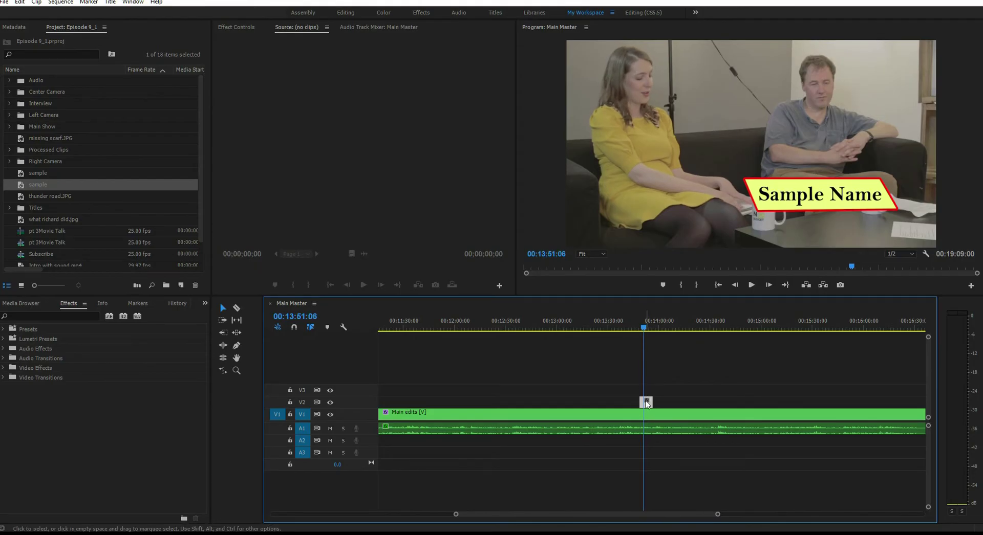
# - Keyframe the title at 00:13:51:06 off the right edge: Position 2008.0, 487.3, Scale 0
pyautogui.click(239, 26)
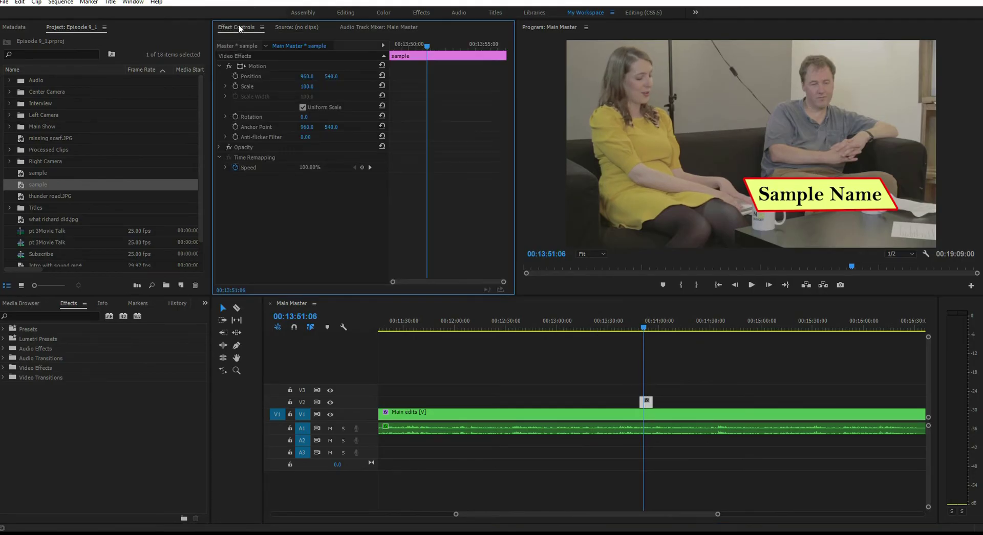
pyautogui.click(234, 85)
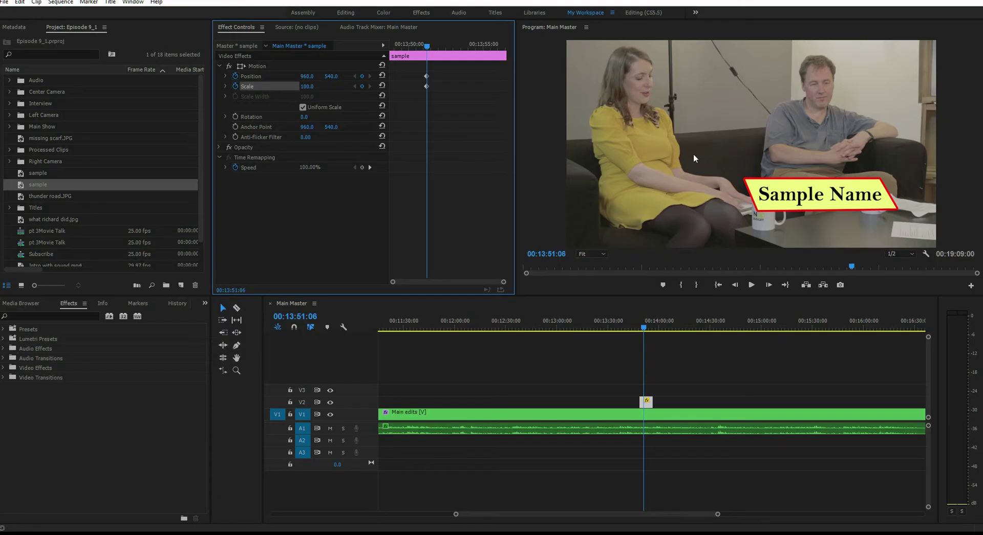
pyautogui.click(258, 66)
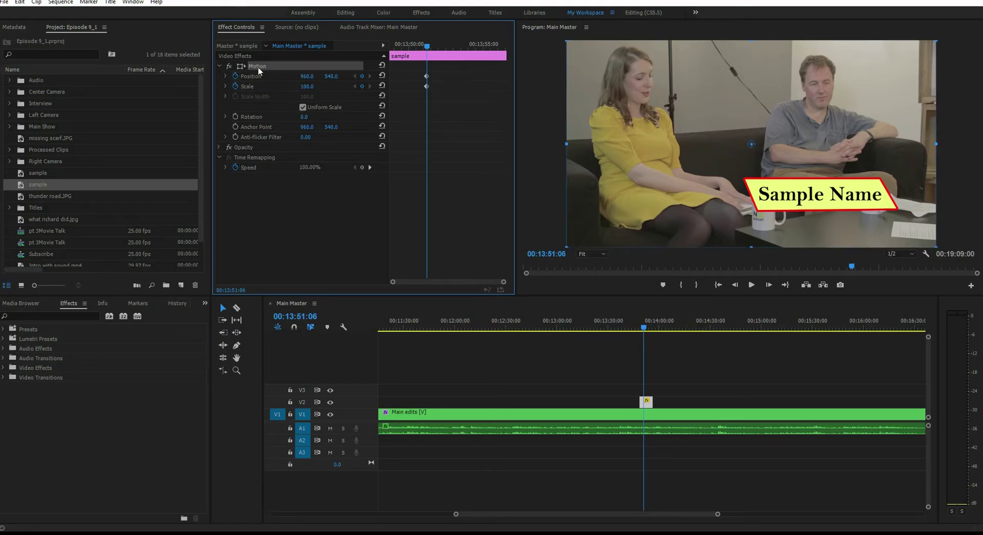
pyautogui.moveTo(779, 199); pyautogui.dragTo(973, 164)
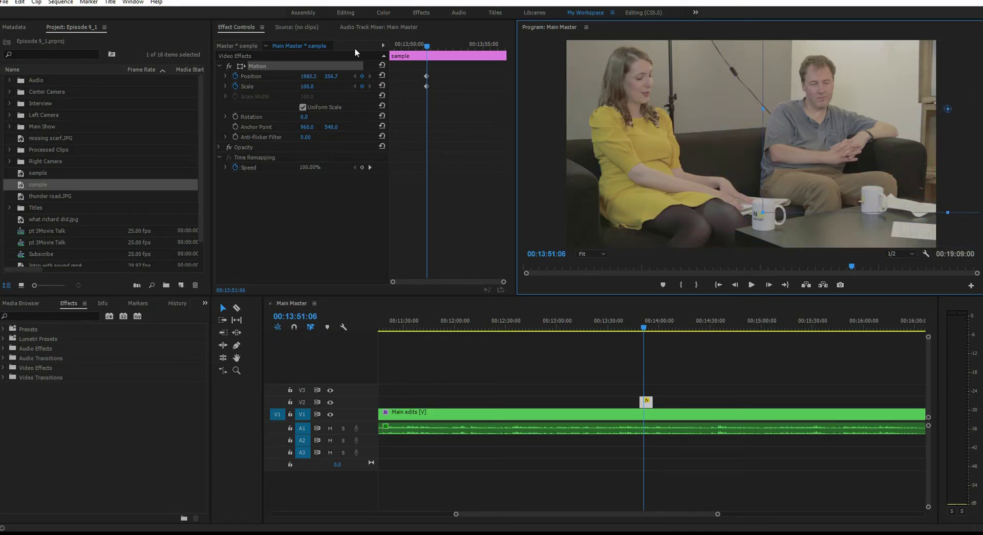
pyautogui.moveTo(947, 109); pyautogui.dragTo(952, 135)
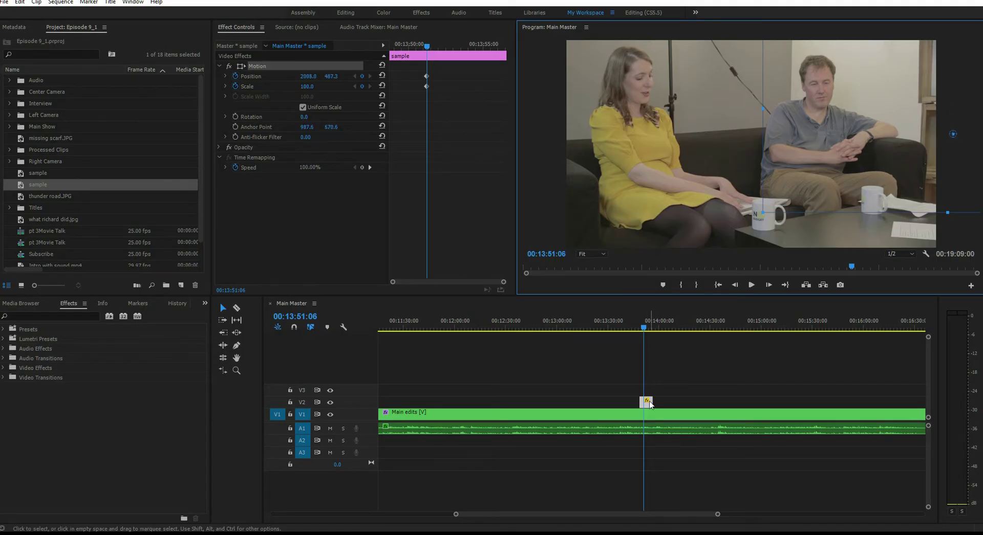
pyautogui.click(427, 77)
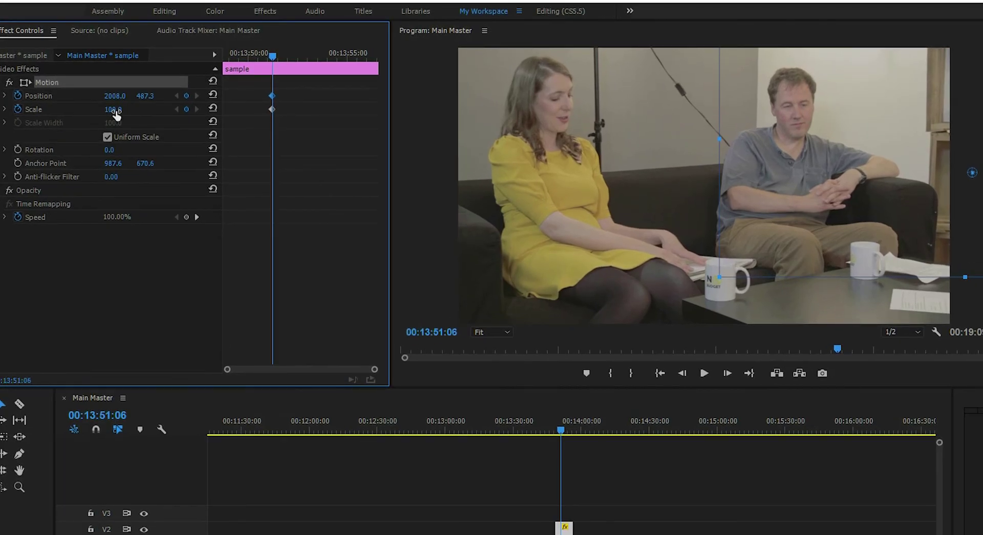
pyautogui.moveTo(117, 115); pyautogui.dragTo(66, 114)
# - Move the playhead slightly later and drag the Sample Name title from off-frame into the picture
pyautogui.moveTo(271, 56); pyautogui.dragTo(287, 58)
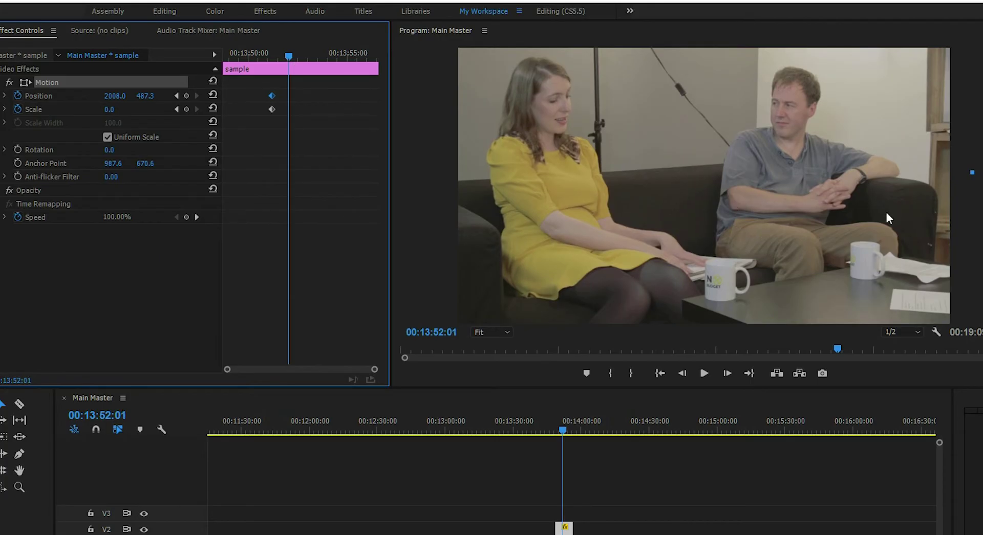
pyautogui.click(973, 174)
pyautogui.moveTo(972, 173); pyautogui.dragTo(780, 250)
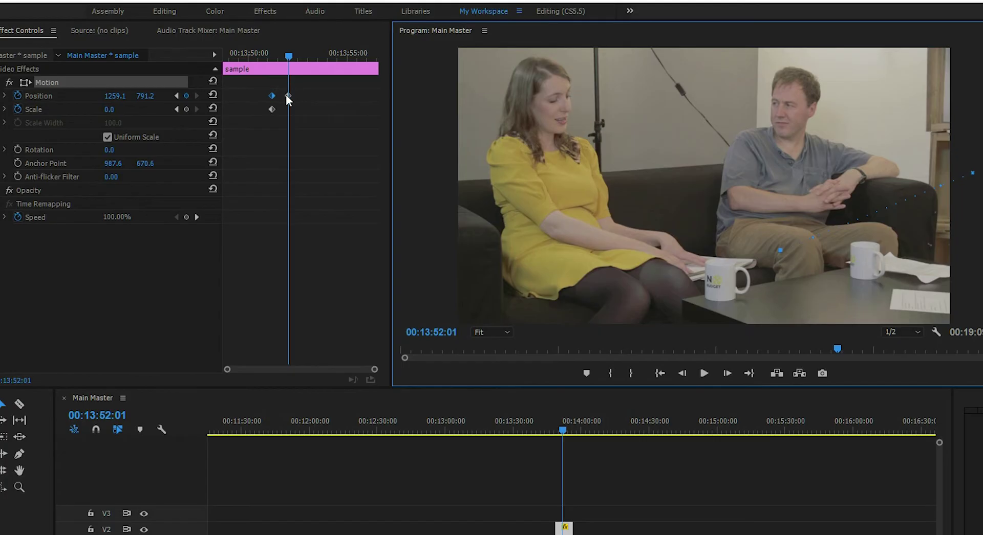
# - Set the title's Scale to 59, then scrub it up to full size at 110%
pyautogui.click(108, 109)
pyautogui.write('59')
pyautogui.press('Return')
pyautogui.moveTo(111, 109); pyautogui.dragTo(137, 109)
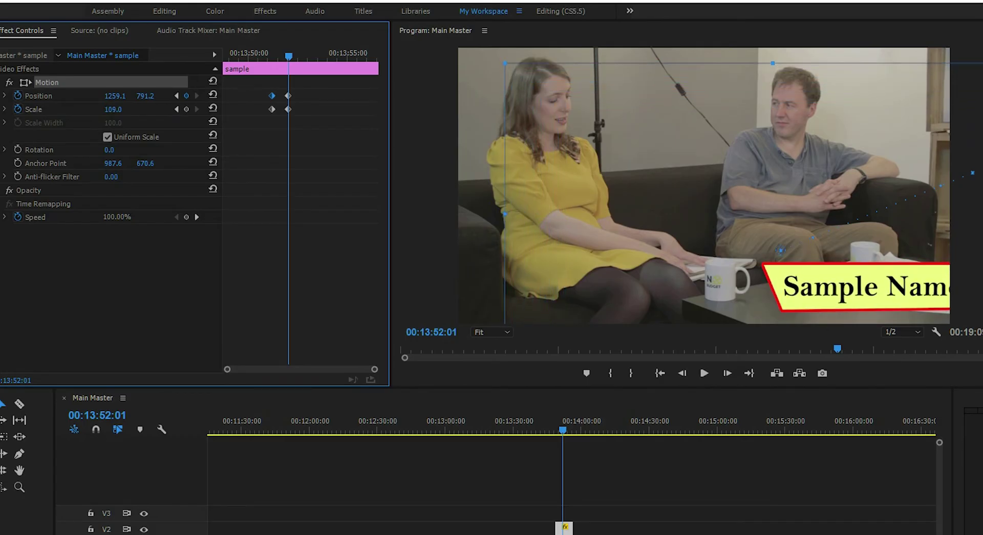
pyautogui.moveTo(136, 109); pyautogui.dragTo(137, 109)
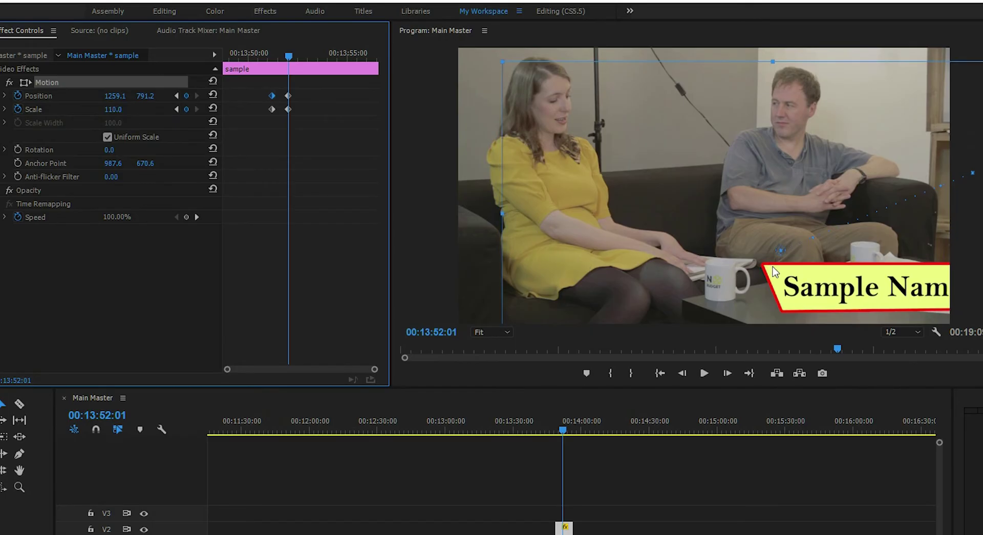
# - Place the title in the lower middle at Position (1151.0, 788.7) with its anchor point centered
pyautogui.moveTo(834, 289); pyautogui.dragTo(724, 252)
pyautogui.moveTo(672, 217); pyautogui.dragTo(734, 257)
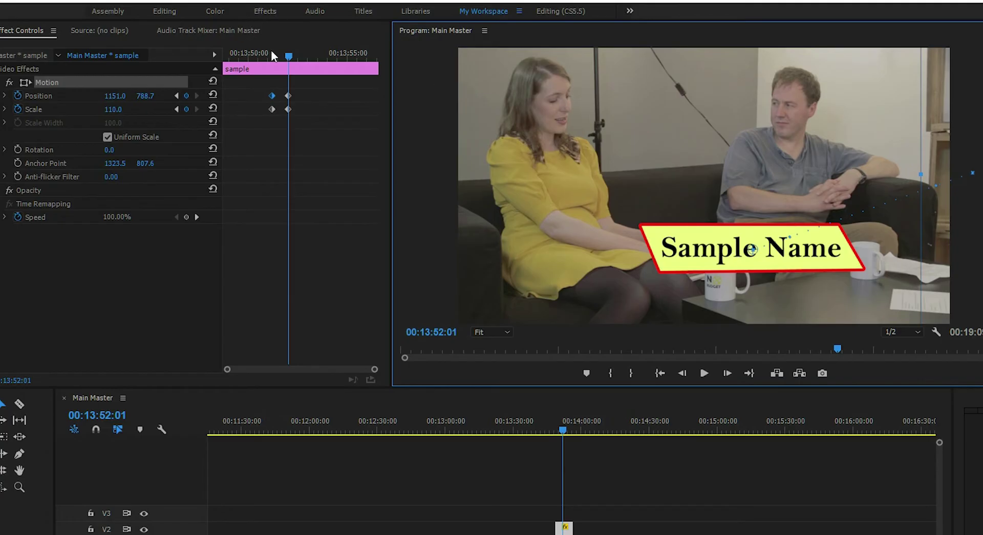
pyautogui.moveTo(285, 56); pyautogui.dragTo(294, 100)
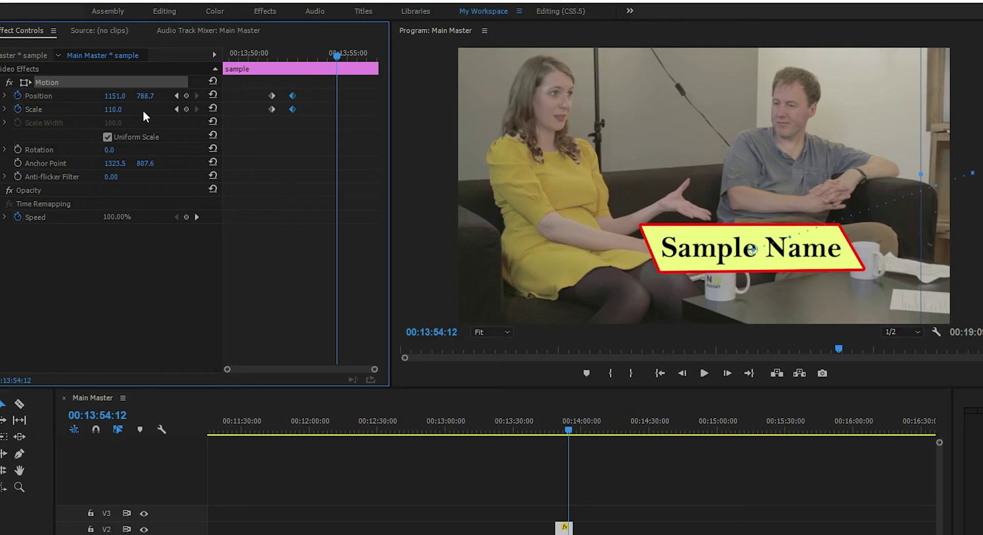
# - Move the title up-left to (927.3, 577.7) and scale it to 0, then rewind and preview
pyautogui.moveTo(751, 249); pyautogui.dragTo(666, 190)
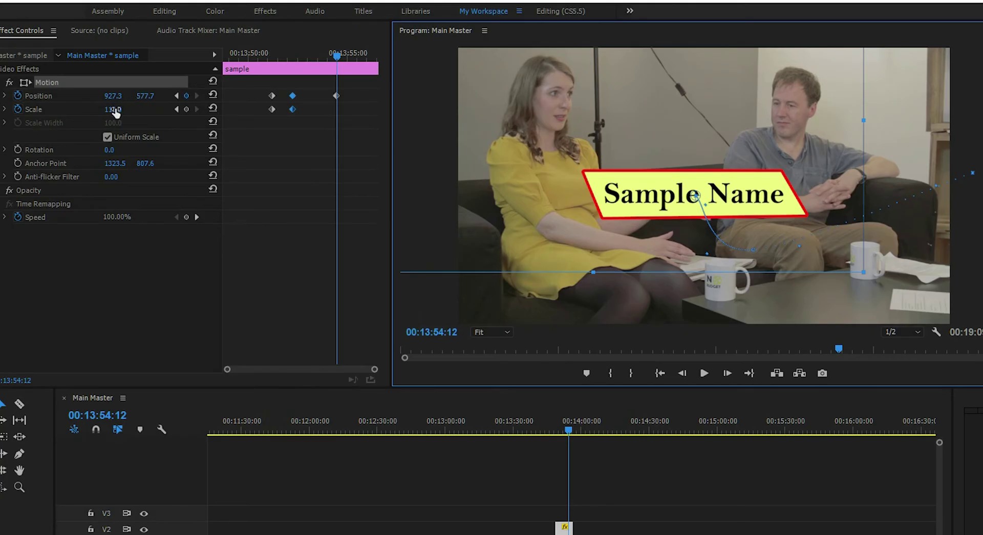
pyautogui.moveTo(112, 109); pyautogui.dragTo(77, 110)
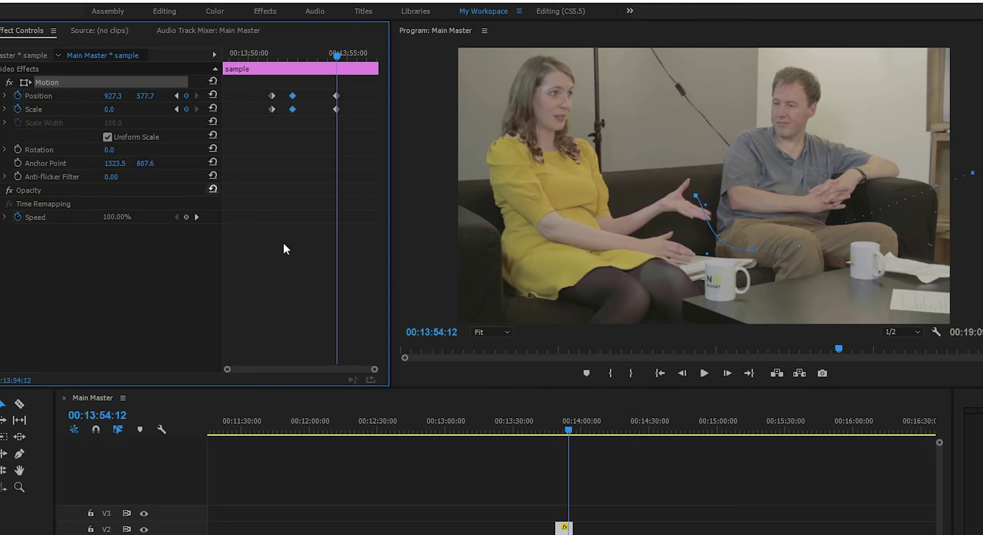
pyautogui.moveTo(569, 424); pyautogui.dragTo(556, 430)
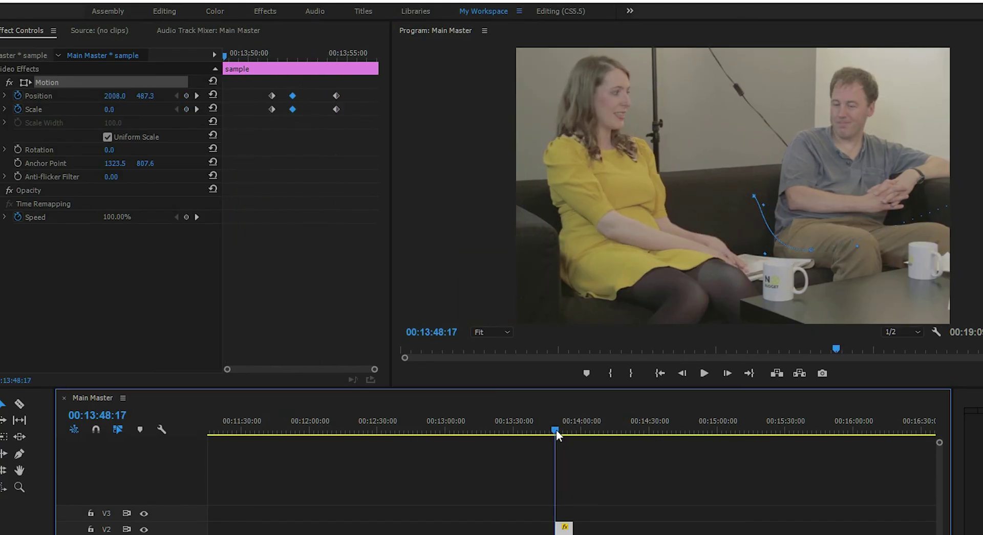
pyautogui.press('space')
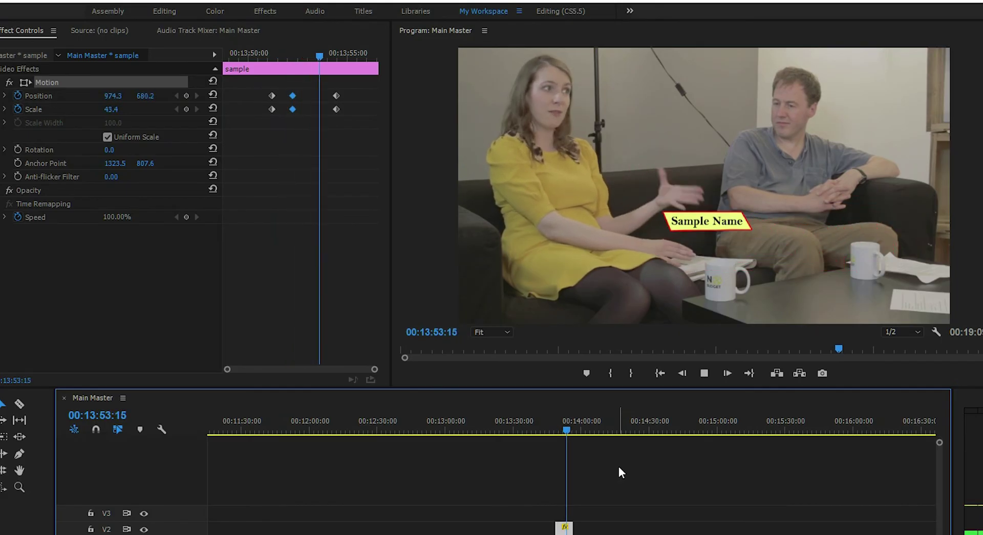
# - Drag the starting Position and Scale keyframes earlier to the clip's start
pyautogui.moveTo(329, 55); pyautogui.dragTo(236, 57)
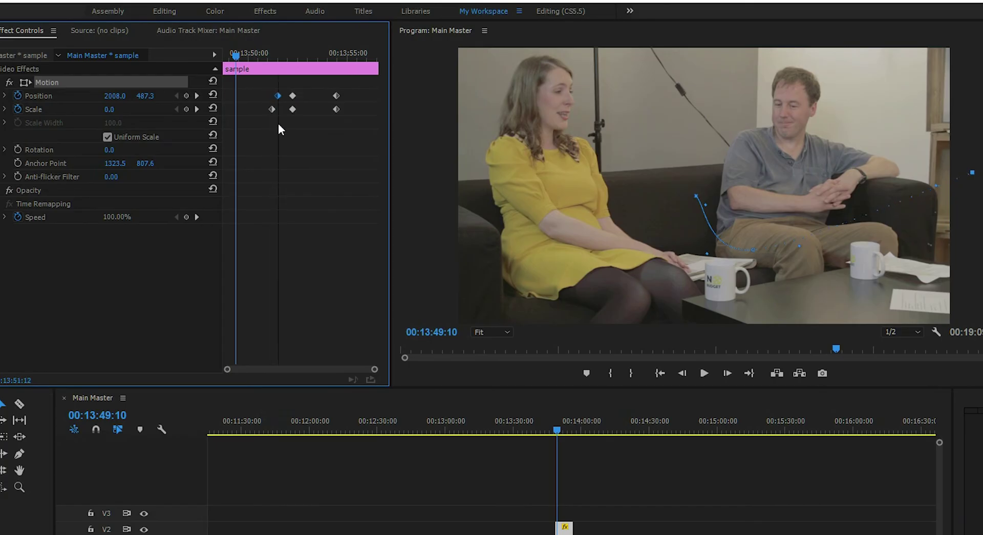
pyautogui.moveTo(265, 87); pyautogui.dragTo(276, 130)
pyautogui.moveTo(272, 96); pyautogui.dragTo(239, 96)
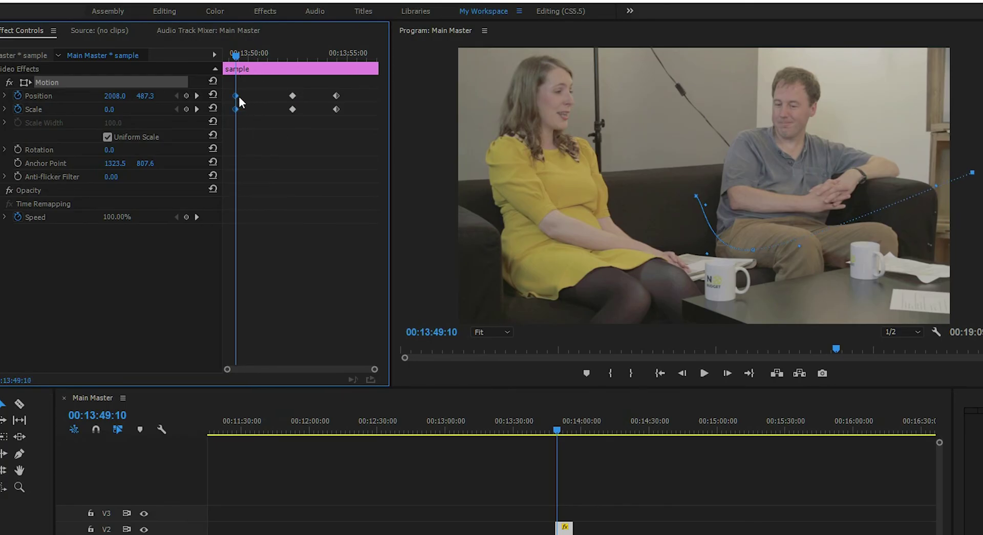
pyautogui.click(288, 87)
# - Duplicate the full-size Position and Scale keyframes at 00:13:50:21 so the title holds
pyautogui.click(296, 60)
pyautogui.moveTo(297, 61); pyautogui.dragTo(295, 62)
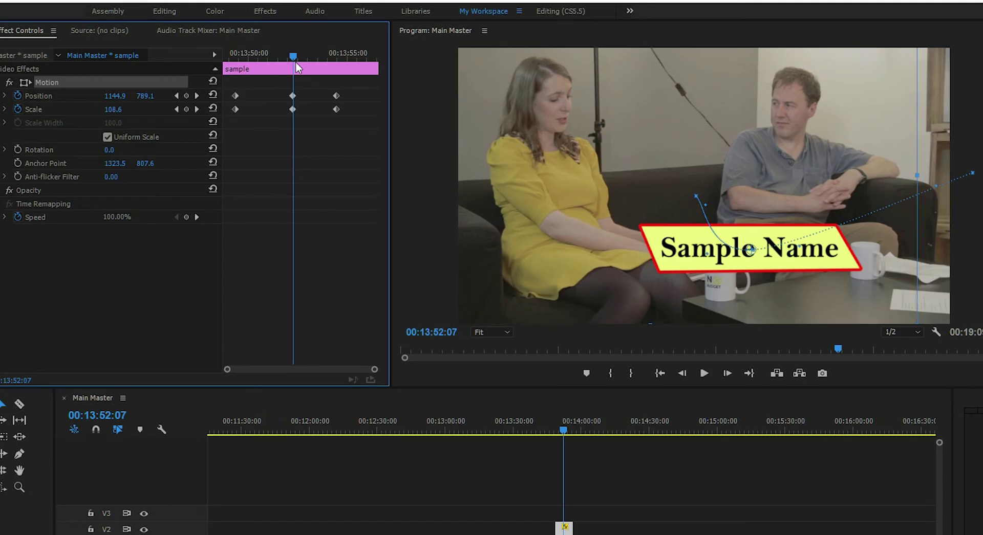
pyautogui.moveTo(281, 82); pyautogui.dragTo(304, 128)
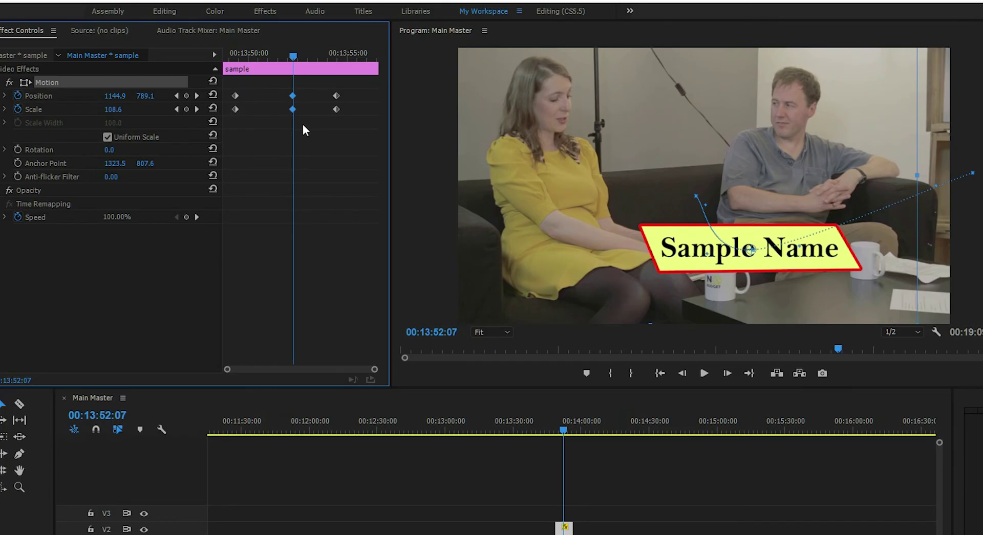
pyautogui.moveTo(294, 51); pyautogui.dragTo(265, 65)
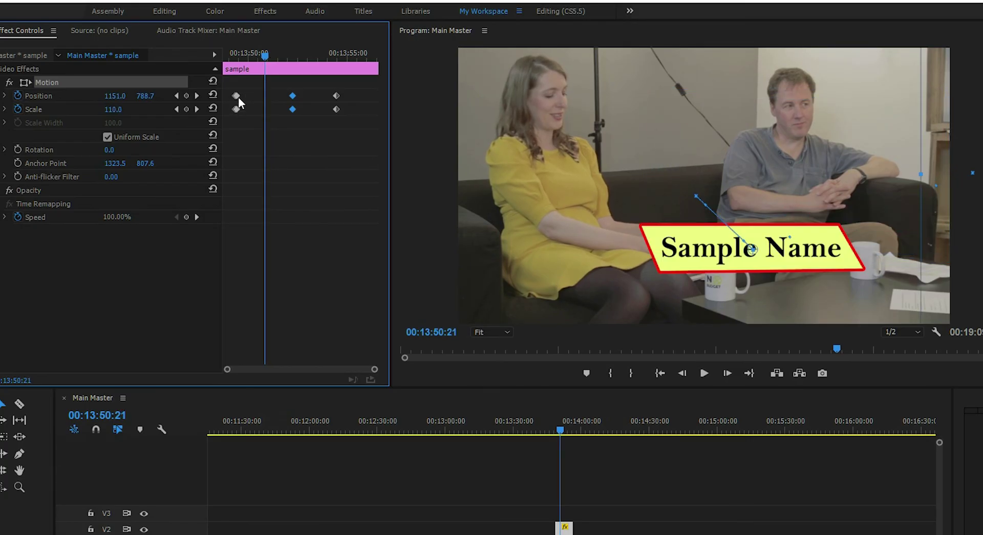
pyautogui.moveTo(236, 96); pyautogui.dragTo(263, 108)
pyautogui.moveTo(234, 75); pyautogui.dragTo(235, 97)
# - Rewind and play the revised title animation through its exit
pyautogui.moveTo(269, 55); pyautogui.dragTo(233, 58)
pyautogui.press('space')
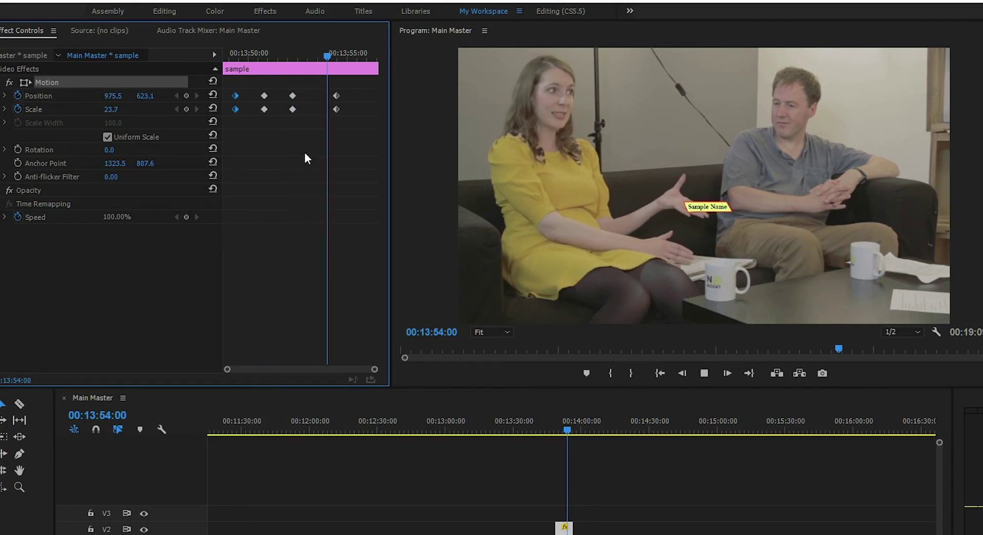
pyautogui.press('space')
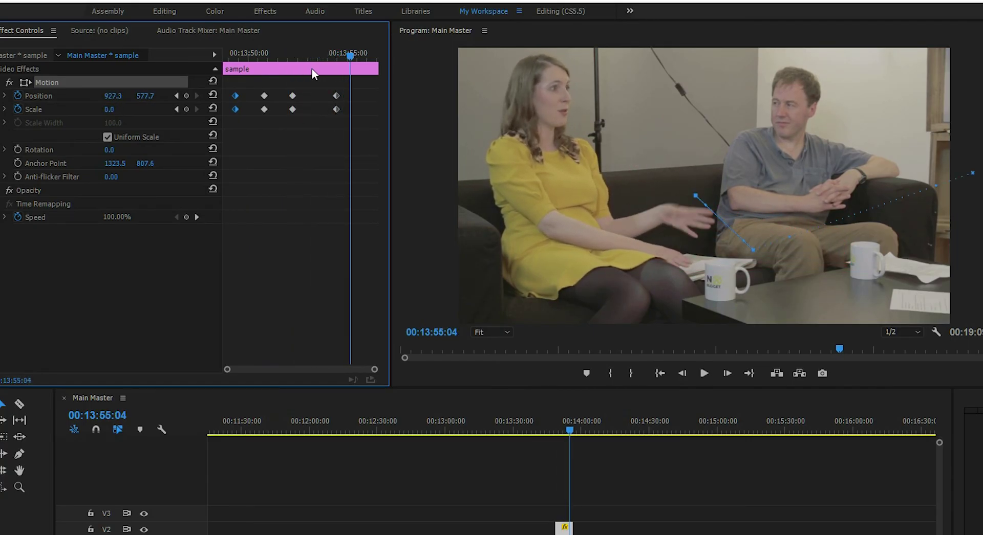
# - Scrub the title intro, then play the sequence from about 00:00:13 to view the earlier lower-third
pyautogui.moveTo(352, 54); pyautogui.dragTo(264, 69)
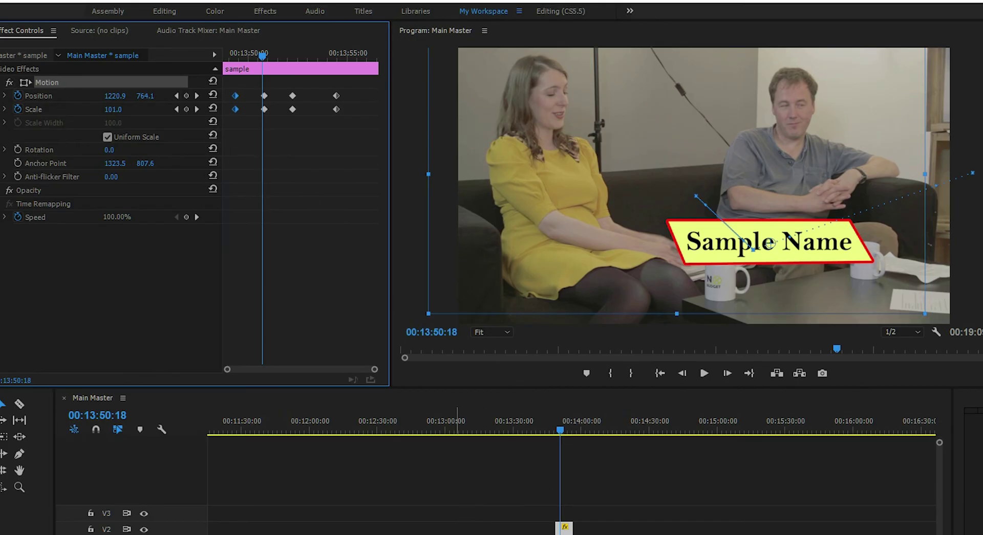
pyautogui.hscroll(-1, 512, 461)
pyautogui.hscroll(-10, 571, 476)
pyautogui.hscroll(-7, 275, 477)
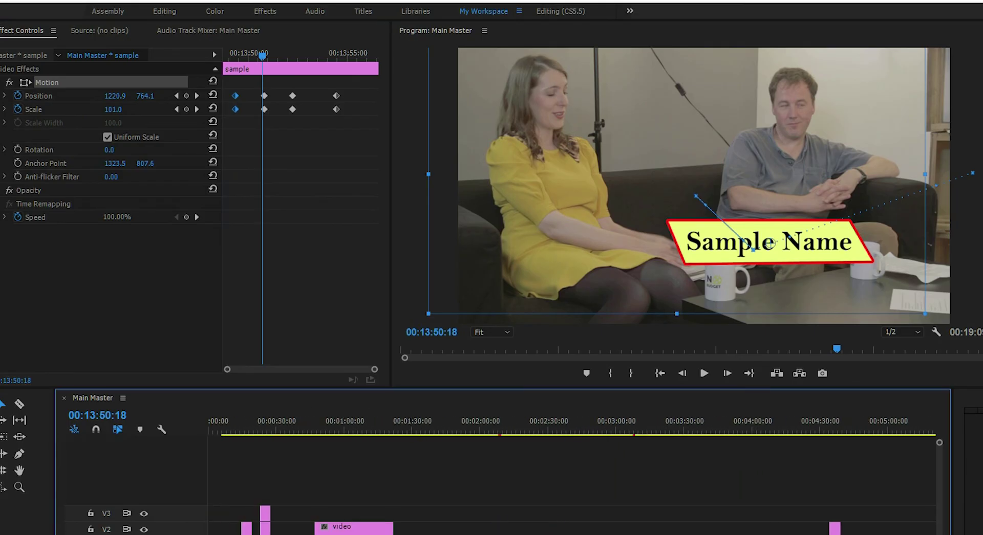
pyautogui.click(239, 422)
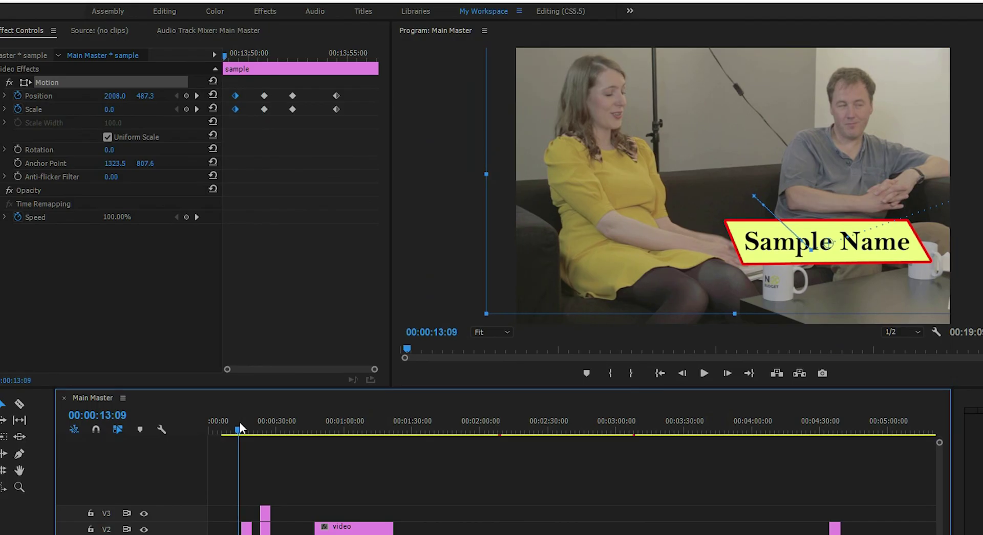
pyautogui.press('space')
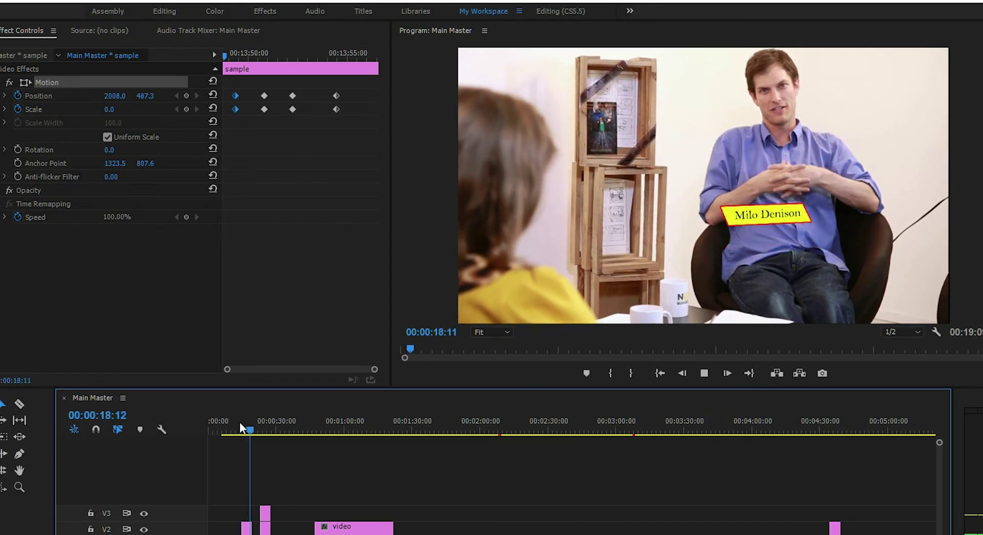
pyautogui.press('space')
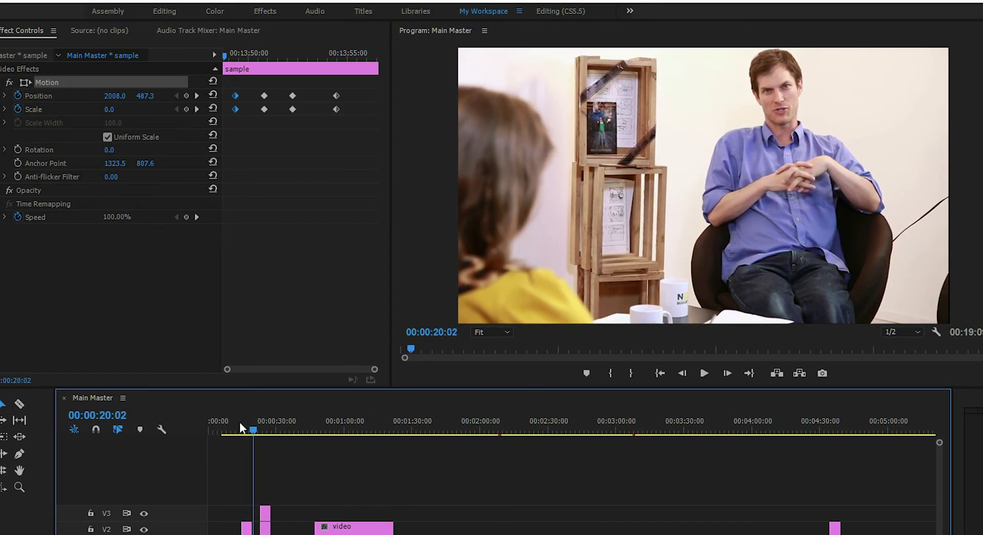